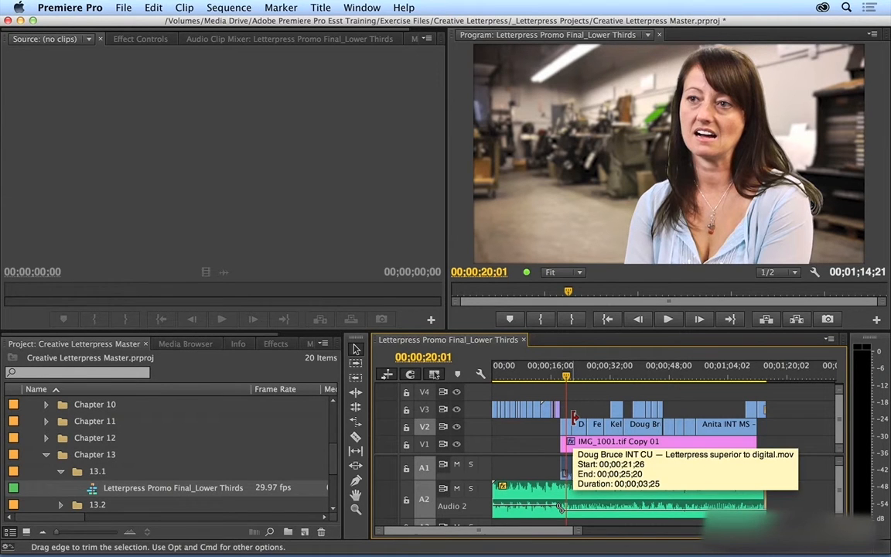
Create a default still title named with the interviewee's first name followed by "lower third", keeping the 1280 x 720 video settings
{"action": "left_click", "coordinate": [317, 7]}
{"action": "mouse_move", "coordinate": [321, 48]}
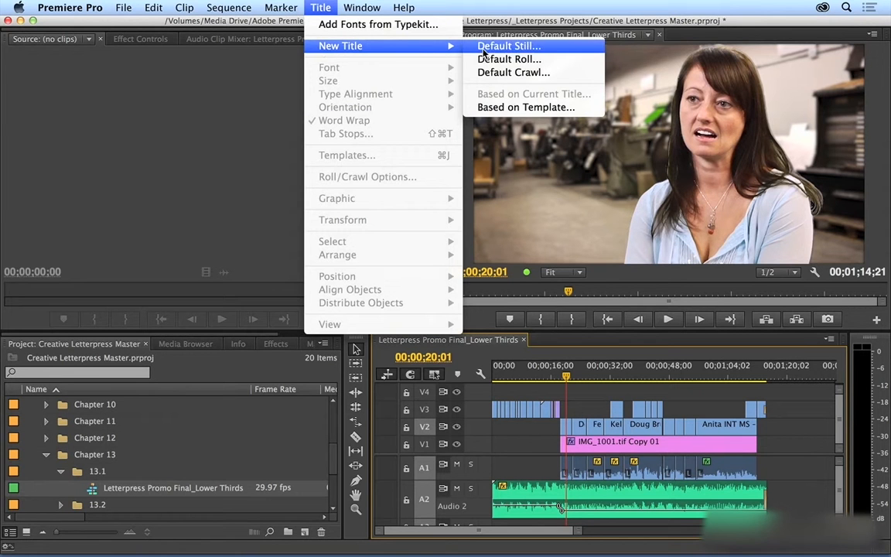
{"action": "left_click", "coordinate": [506, 47]}
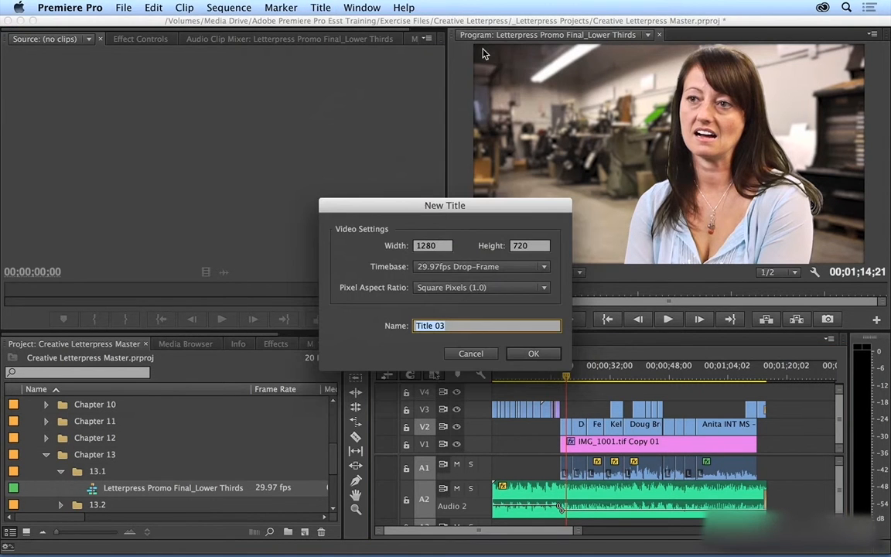
{"action": "type", "text": "Kelli lower third"}
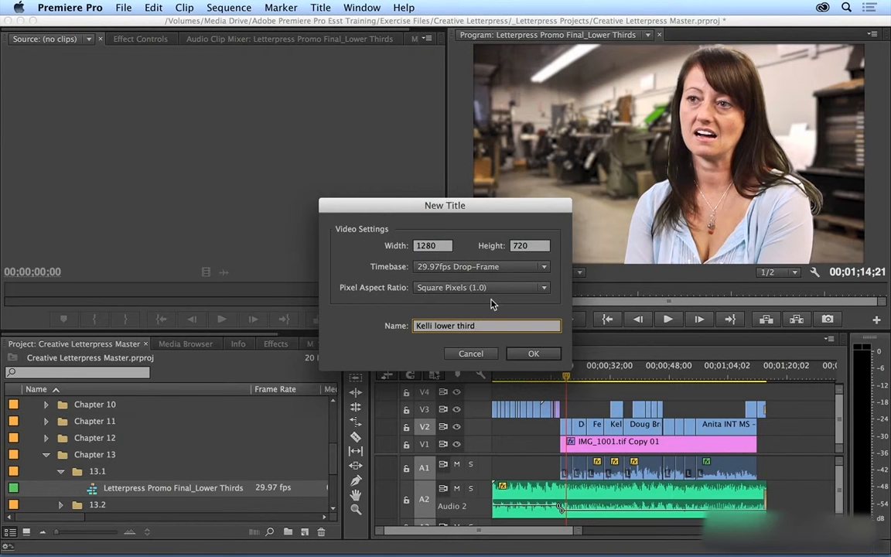
{"action": "left_click", "coordinate": [535, 354]}
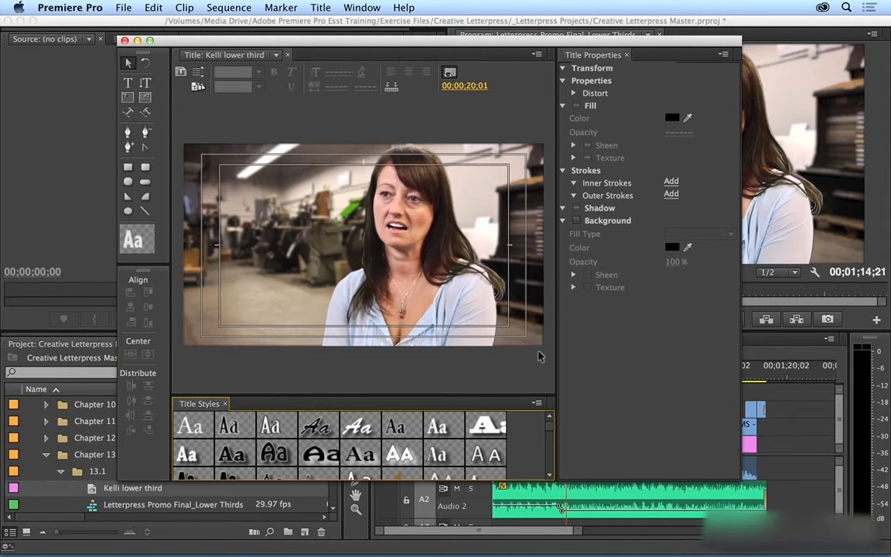
Add two-line text with the interviewee's first name above "Designer" and move it to the lower-left corner of the title-safe area
{"action": "left_click", "coordinate": [127, 85]}
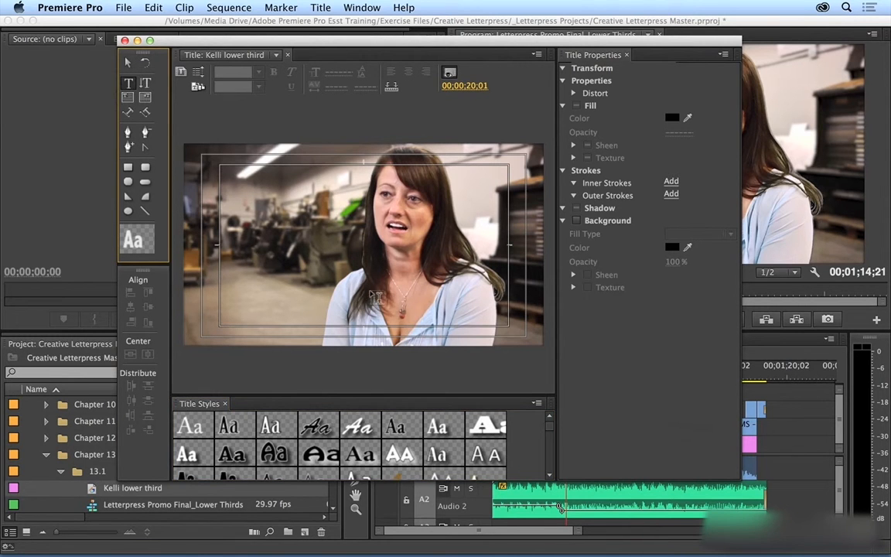
{"action": "left_click", "coordinate": [372, 290]}
{"action": "type", "text": "Kelli"}
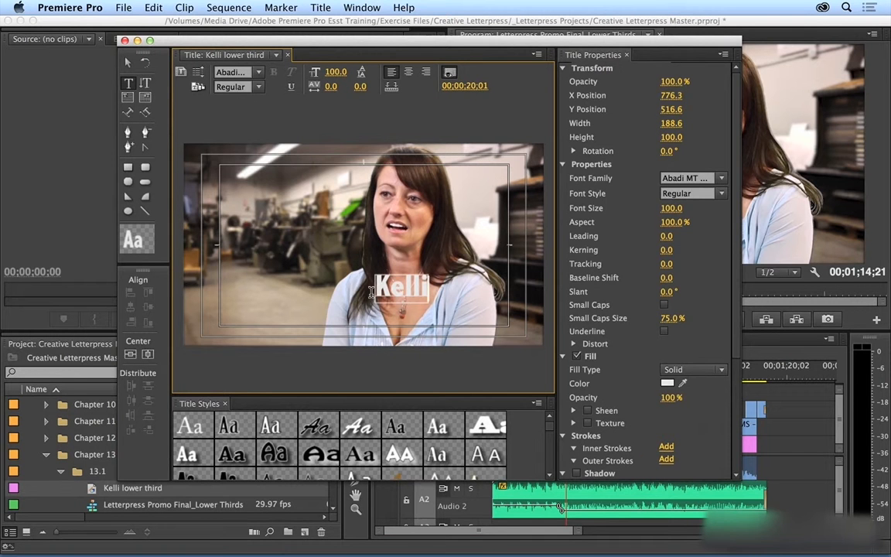
{"action": "key", "text": "Return"}
{"action": "type", "text": "Designer"}
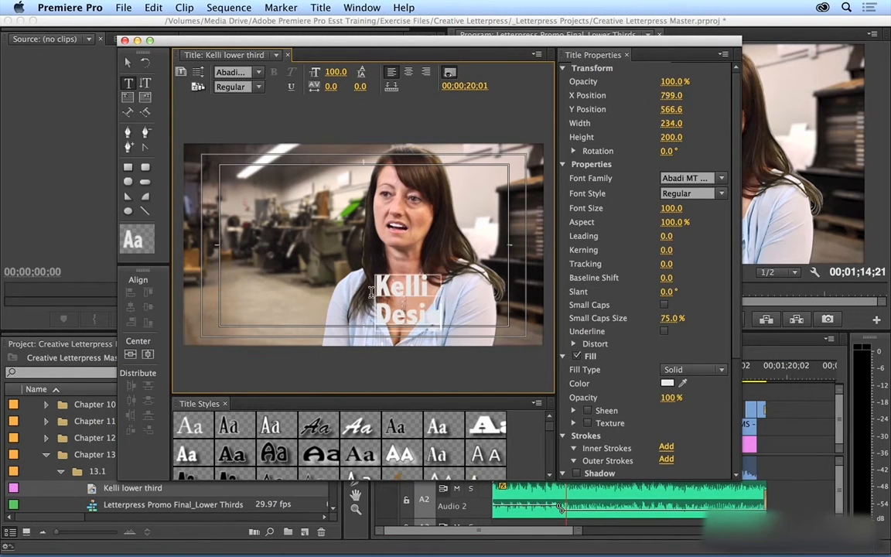
{"action": "left_click", "coordinate": [130, 63]}
{"action": "left_click_drag", "start_coordinate": [397, 281], "coordinate": [245, 279]}
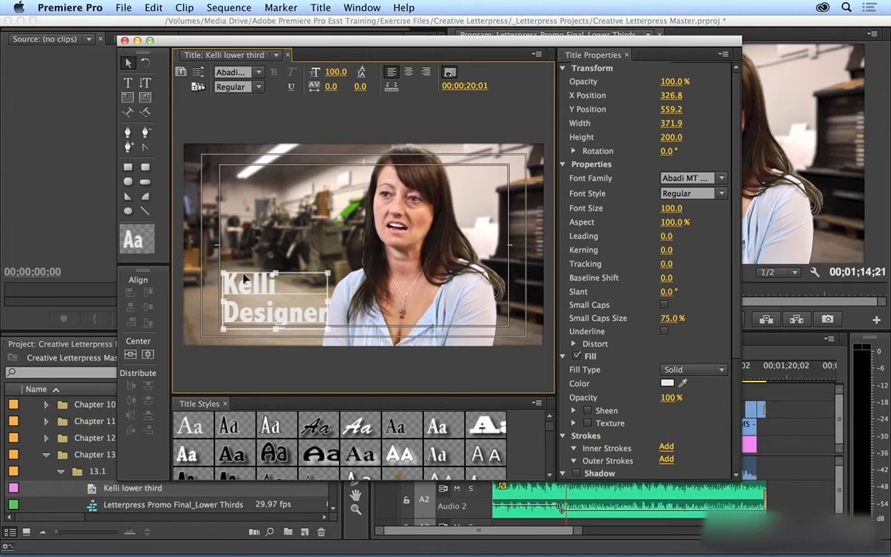
{"action": "left_click", "coordinate": [450, 75]}
{"action": "left_click", "coordinate": [450, 75]}
{"action": "left_click", "coordinate": [259, 74]}
{"action": "scroll", "coordinate": [258, 167], "scroll_direction": "down", "scroll_amount": 12}
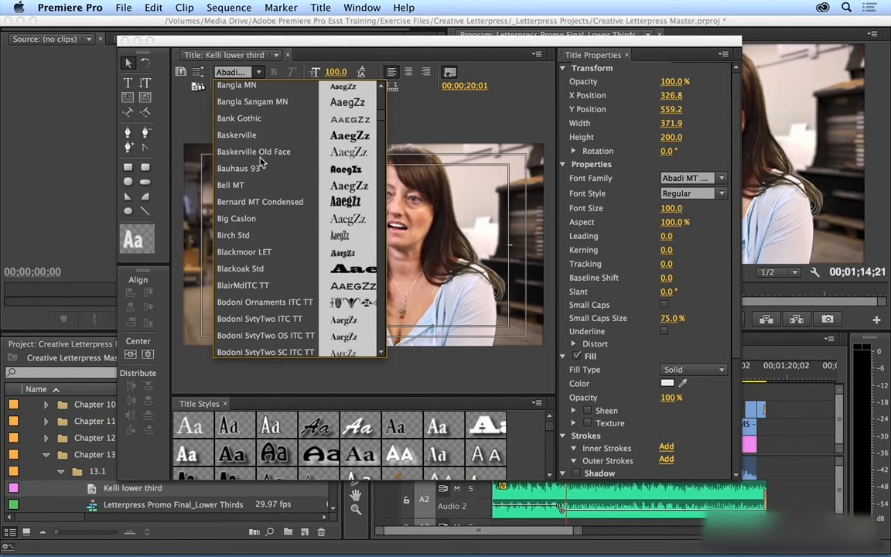
{"action": "left_click", "coordinate": [261, 71]}
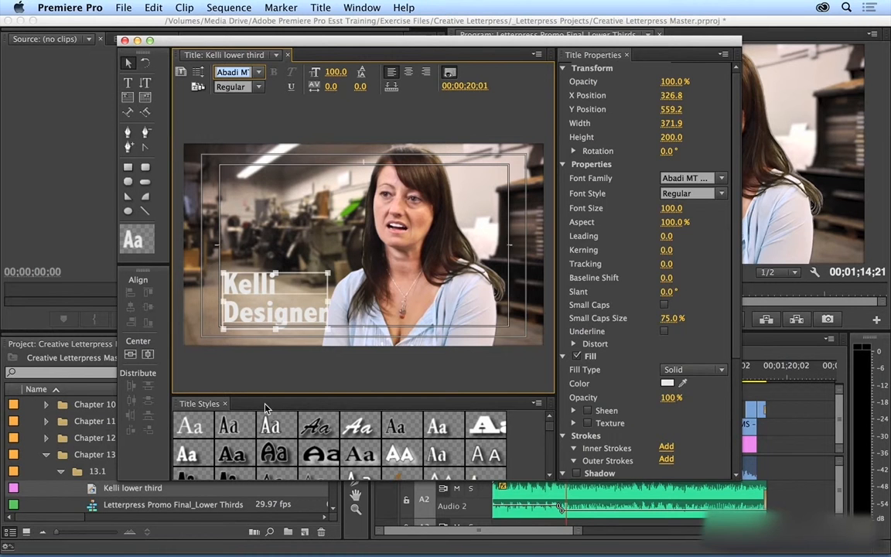
Try several title styles on the text and apply the light-blue Adobe Caslon small-caps style with a shadow
{"action": "left_click", "coordinate": [272, 421]}
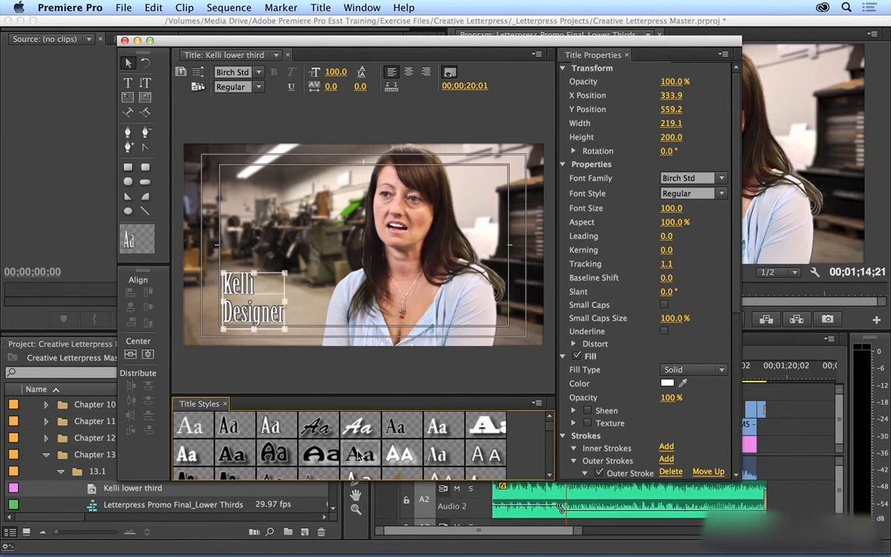
{"action": "left_click", "coordinate": [358, 455]}
{"action": "left_click", "coordinate": [441, 455]}
{"action": "scroll", "coordinate": [442, 455], "scroll_direction": "down", "scroll_amount": 1}
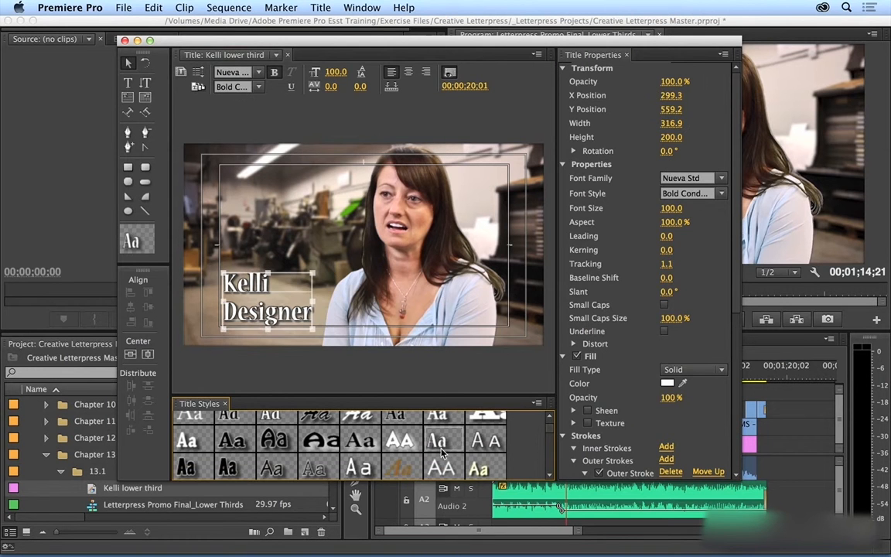
{"action": "left_click", "coordinate": [398, 467]}
{"action": "left_click", "coordinate": [359, 466]}
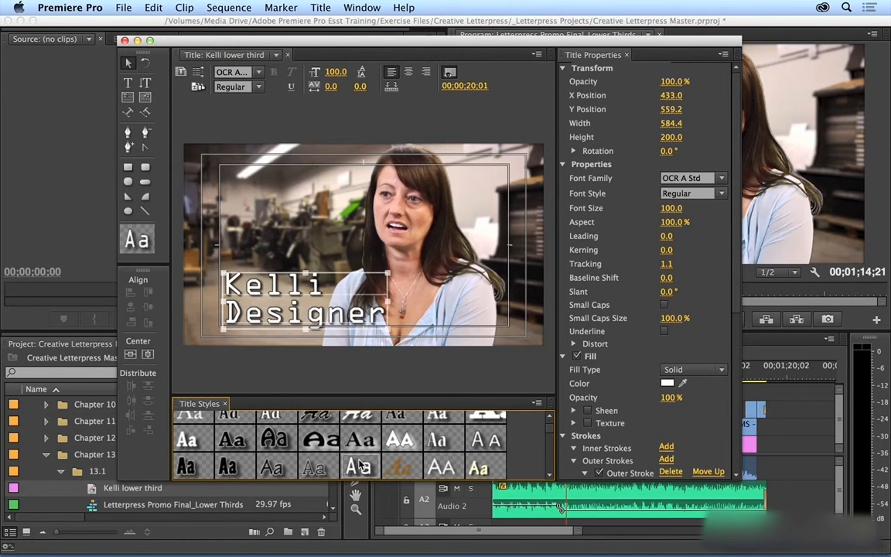
{"action": "scroll", "coordinate": [360, 466], "scroll_direction": "down", "scroll_amount": 2}
{"action": "left_click", "coordinate": [278, 432]}
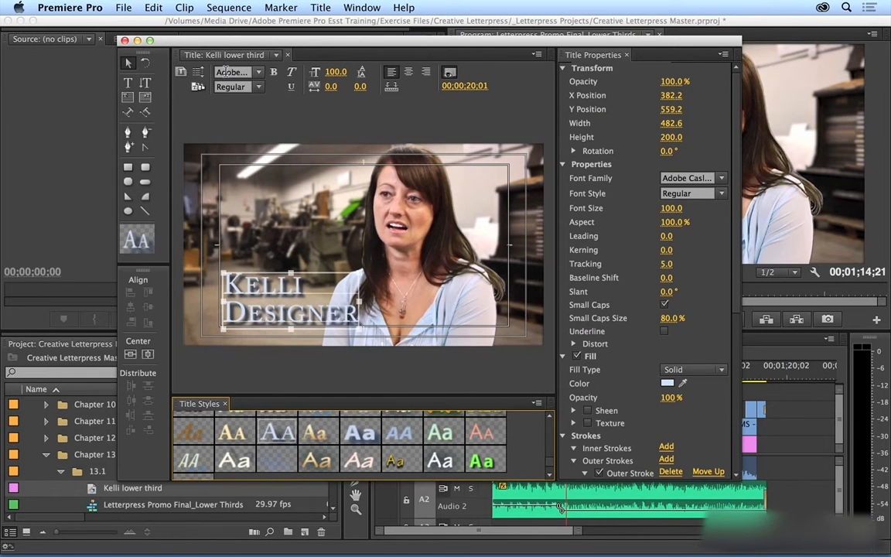
{"action": "left_click", "coordinate": [260, 73]}
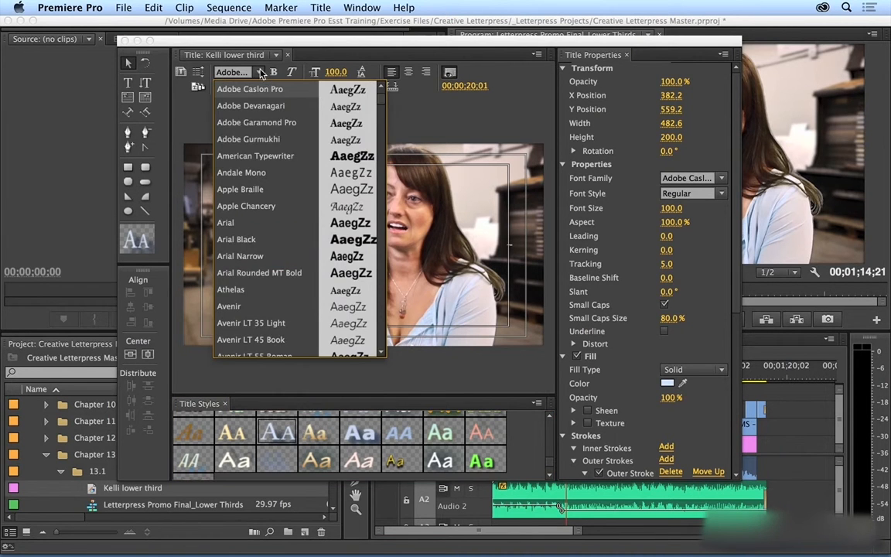
{"action": "left_click", "coordinate": [261, 72]}
{"action": "left_click", "coordinate": [260, 88]}
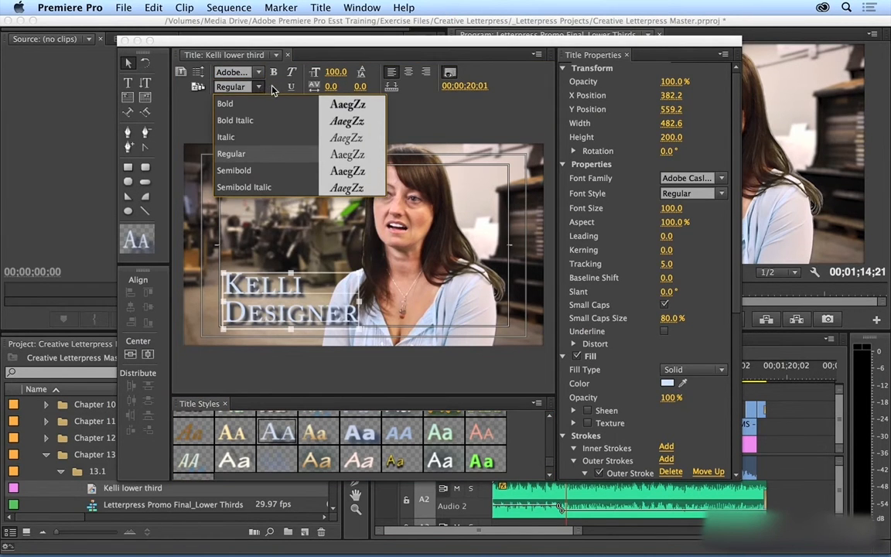
{"action": "left_click", "coordinate": [272, 89]}
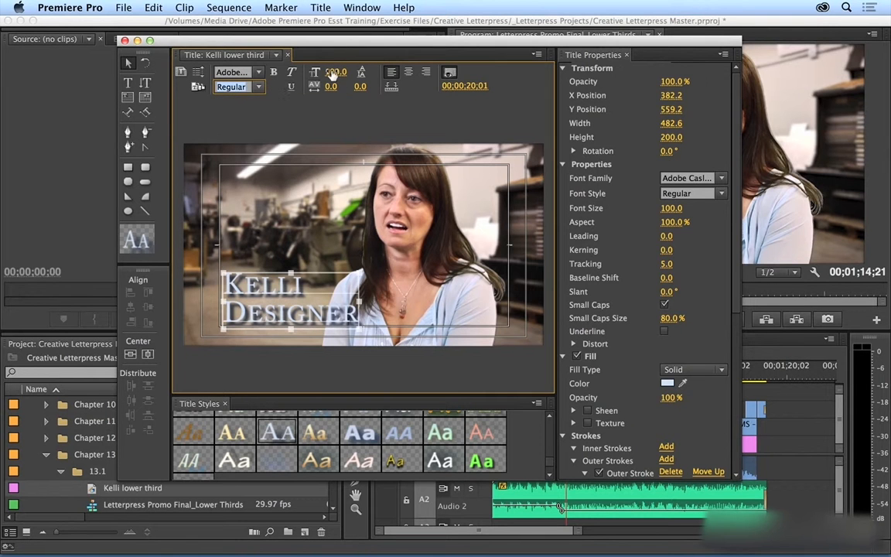
Scale the text block down to font size 91.2 and make the "Designer" line smaller than the name
{"action": "mouse_move", "coordinate": [332, 72]}
{"action": "left_mouse_down"}
{"action": "mouse_move", "coordinate": [351, 72]}
{"action": "mouse_move", "coordinate": [335, 72]}
{"action": "left_mouse_up"}
{"action": "left_click_drag", "start_coordinate": [364, 271], "coordinate": [335, 252]}
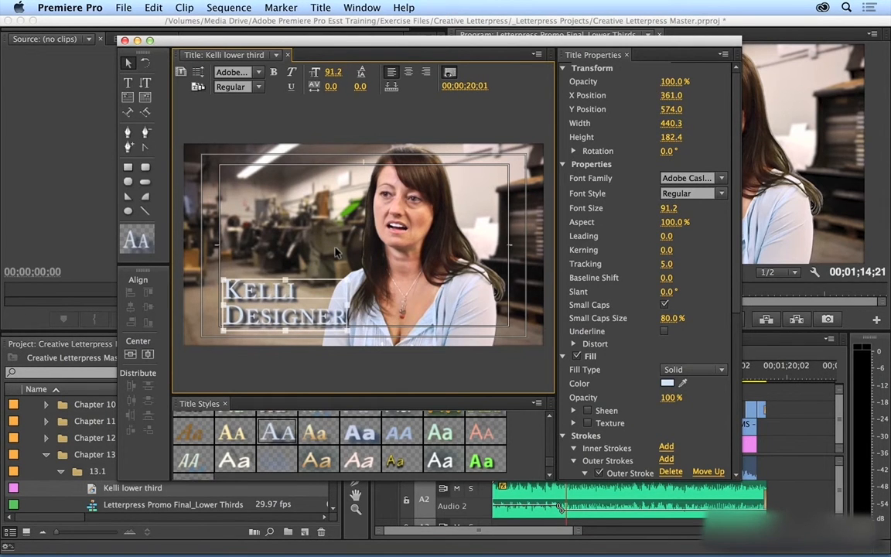
{"action": "left_click", "coordinate": [129, 84]}
{"action": "left_click", "coordinate": [220, 288]}
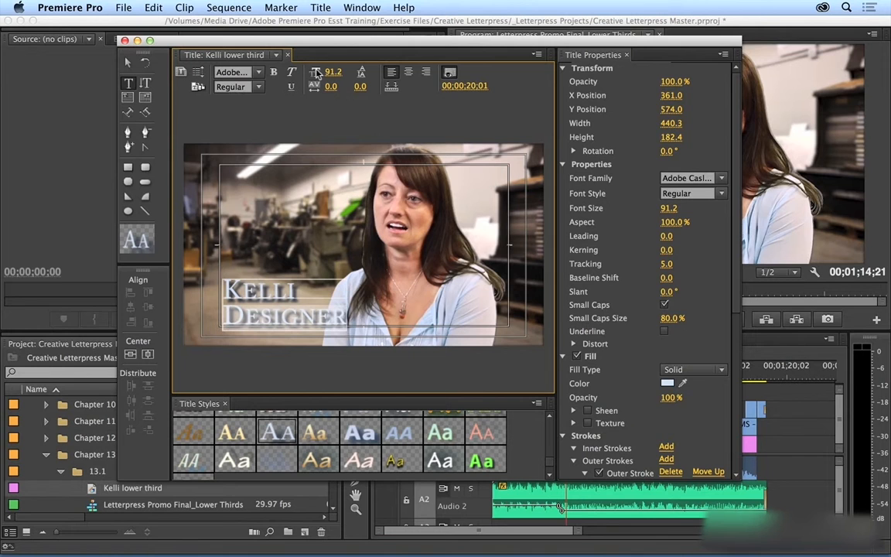
{"action": "left_click_drag", "start_coordinate": [328, 71], "coordinate": [308, 71]}
Lower the text block to the bottom of the title-safe area and set its kerning to 3.0 and leading to -3.0
{"action": "left_click", "coordinate": [128, 61]}
{"action": "left_click", "coordinate": [260, 291]}
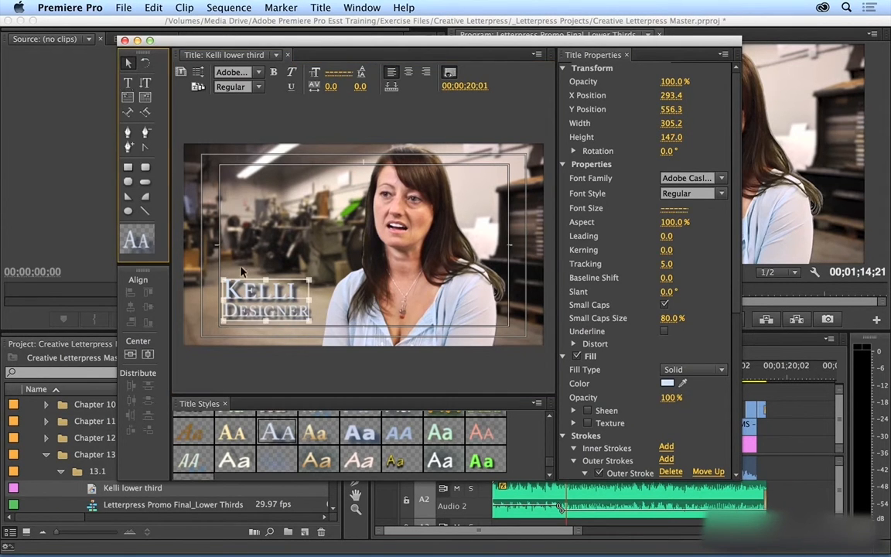
{"action": "left_click_drag", "start_coordinate": [259, 290], "coordinate": [260, 295]}
{"action": "mouse_move", "coordinate": [330, 86]}
{"action": "left_mouse_down"}
{"action": "mouse_move", "coordinate": [357, 86]}
{"action": "mouse_move", "coordinate": [347, 86]}
{"action": "left_mouse_up"}
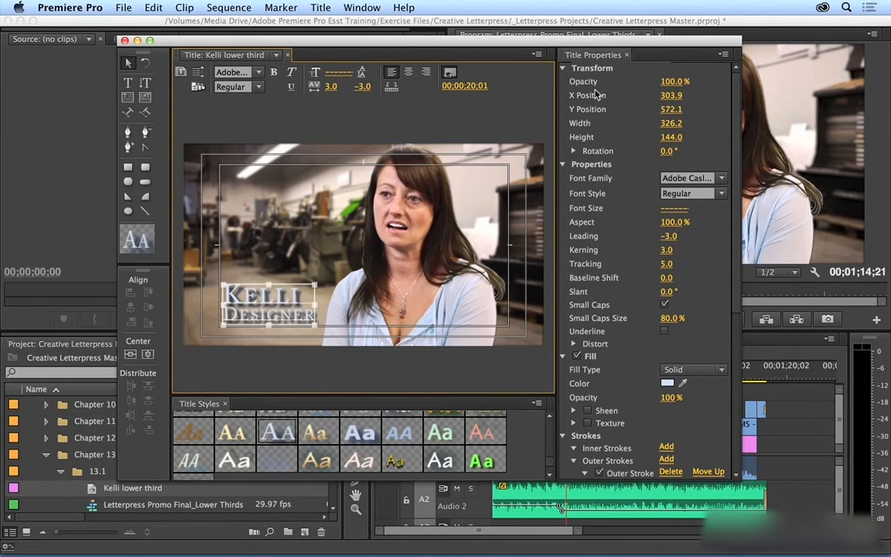
Change the text fill to a linear gradient and set its first colour stop to a warm off-white
{"action": "left_click", "coordinate": [562, 68]}
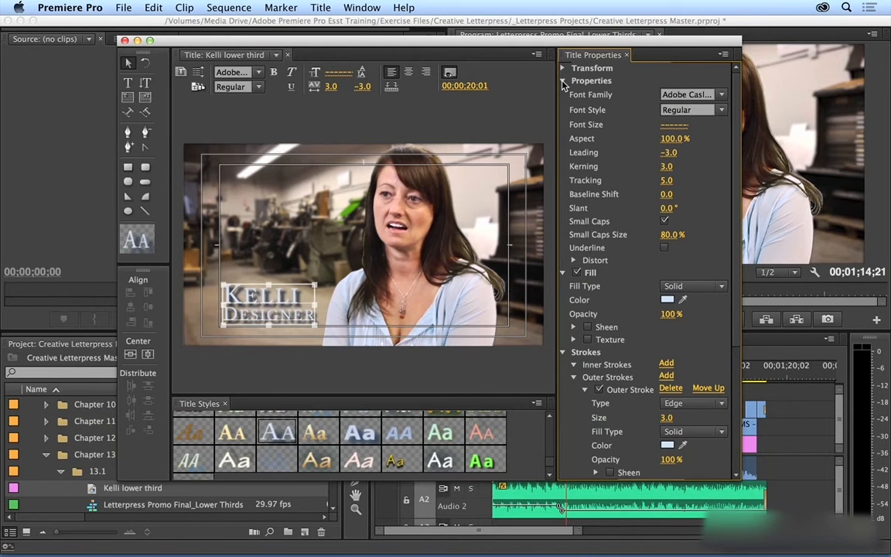
{"action": "left_click", "coordinate": [563, 81]}
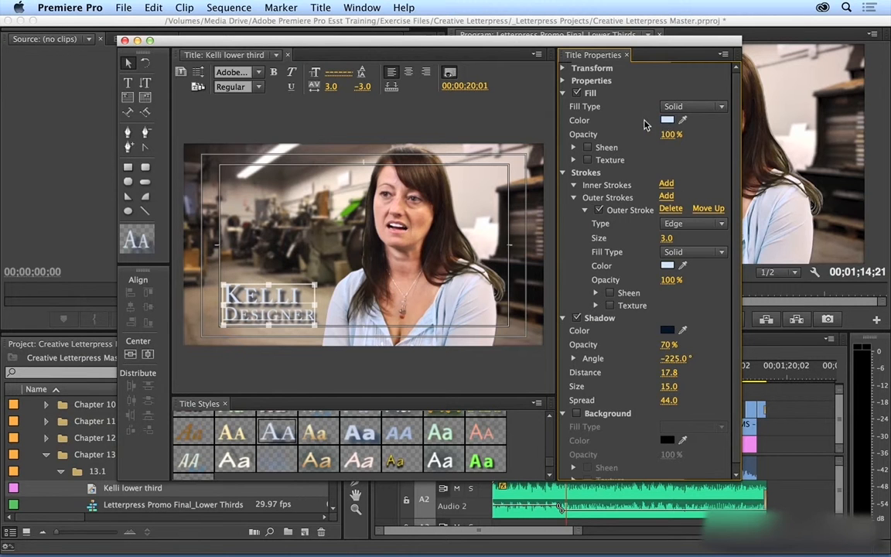
{"action": "left_click", "coordinate": [707, 107]}
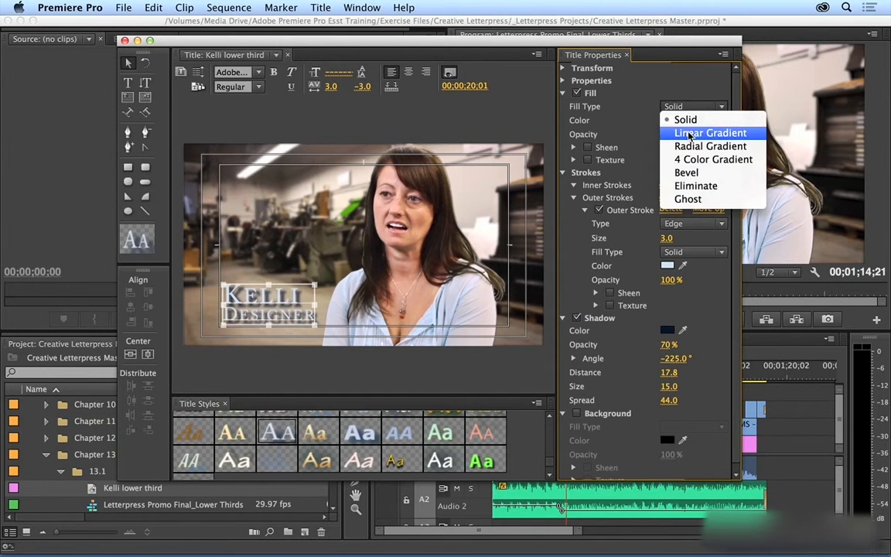
{"action": "left_click", "coordinate": [688, 134]}
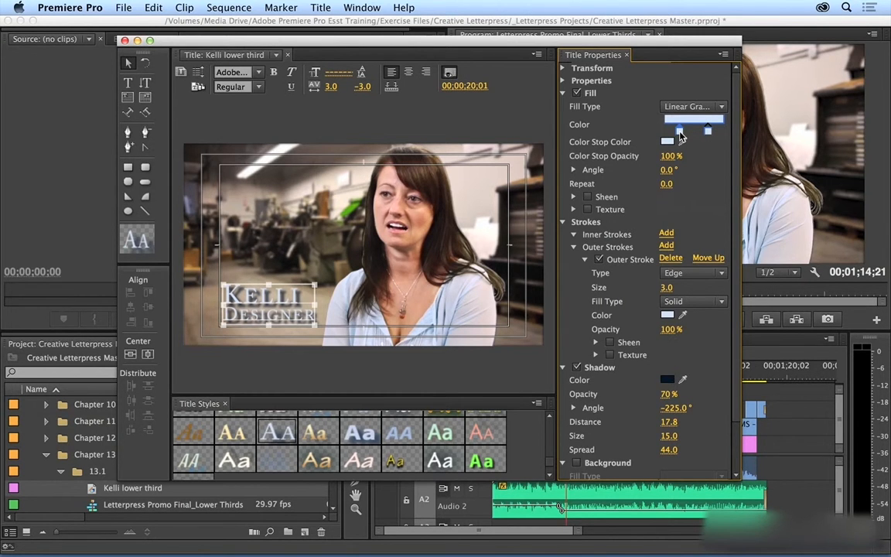
{"action": "double_click", "coordinate": [679, 133]}
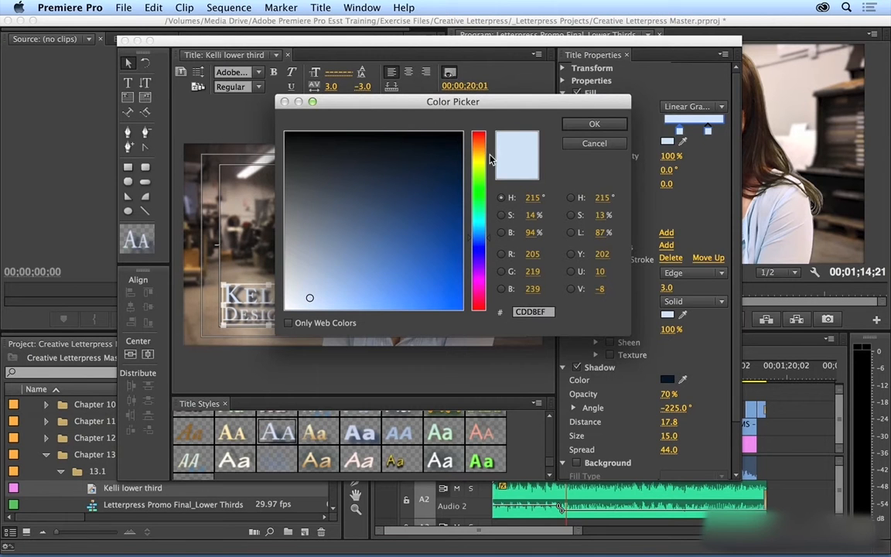
{"action": "mouse_move", "coordinate": [475, 162]}
{"action": "left_mouse_down"}
{"action": "mouse_move", "coordinate": [477, 170]}
{"action": "mouse_move", "coordinate": [478, 161]}
{"action": "left_mouse_up"}
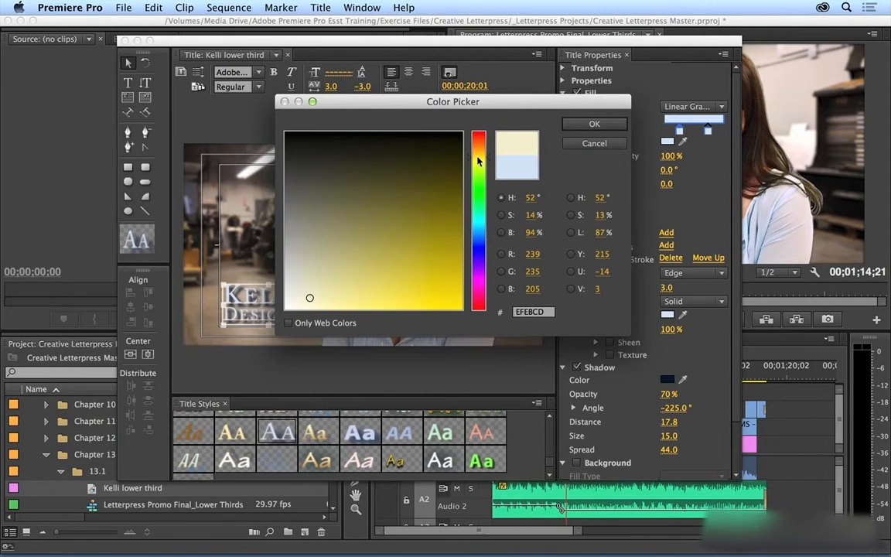
{"action": "left_click", "coordinate": [292, 300]}
{"action": "left_click", "coordinate": [595, 125]}
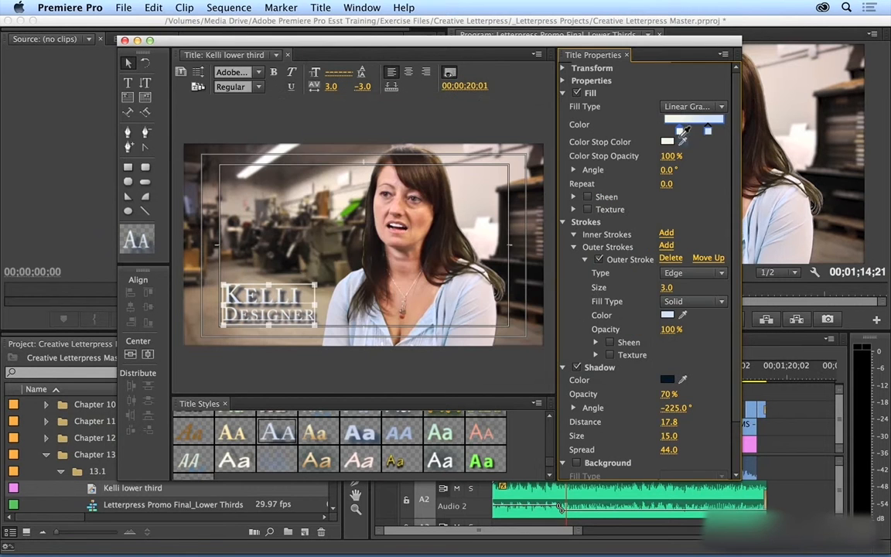
Set the gradient's second colour stop to gold, AE9944, and adjust the gradient angle
{"action": "double_click", "coordinate": [708, 133]}
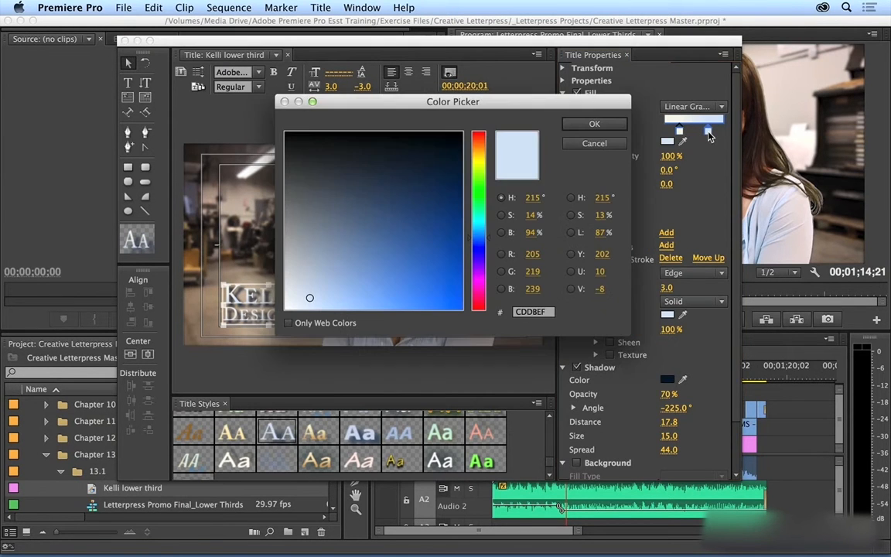
{"action": "left_click", "coordinate": [477, 158]}
{"action": "left_click_drag", "start_coordinate": [344, 246], "coordinate": [392, 252]}
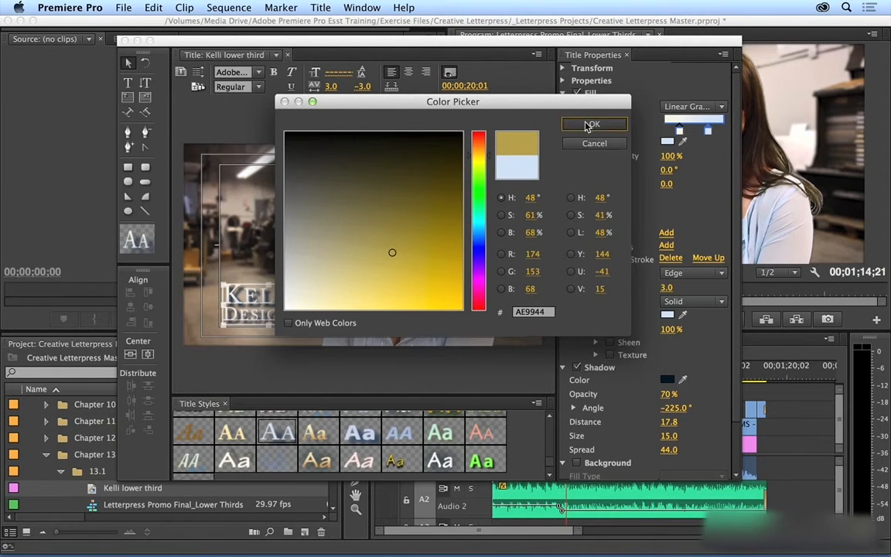
{"action": "left_click", "coordinate": [591, 124]}
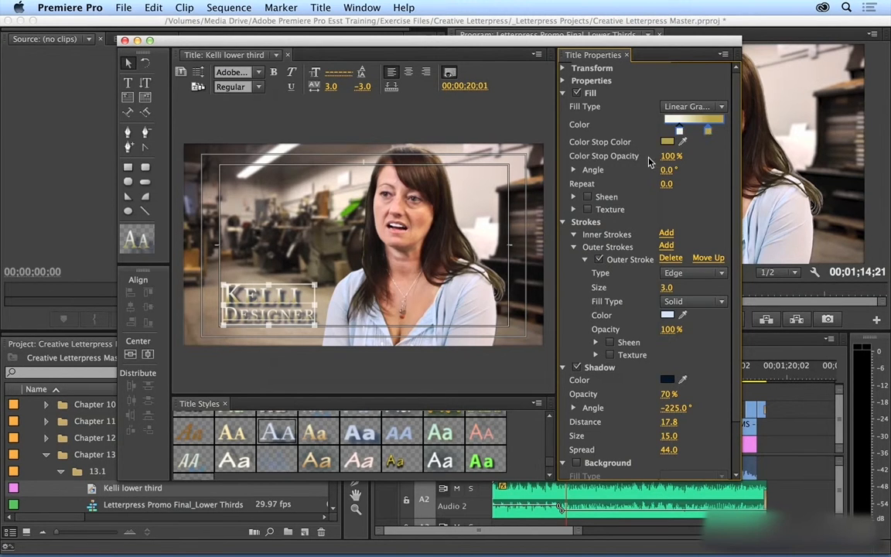
{"action": "left_click_drag", "start_coordinate": [666, 170], "coordinate": [690, 166]}
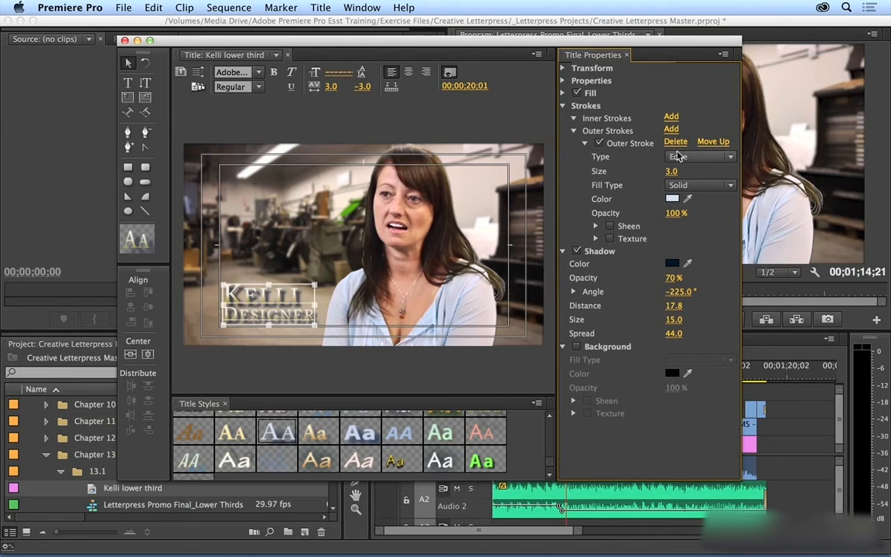
Keep the text's outer stroke as Edge, recolour it near-black (070708) and set its size to 14.0
{"action": "left_click", "coordinate": [700, 156]}
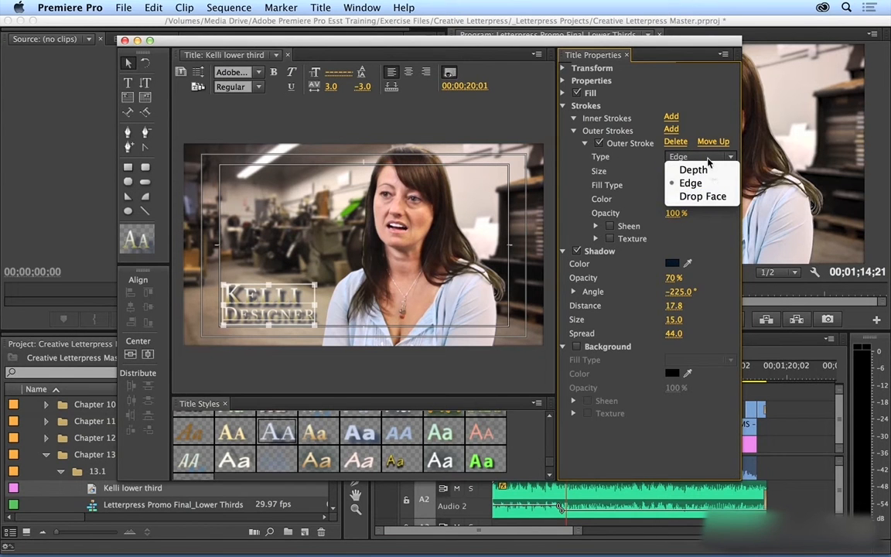
{"action": "left_click", "coordinate": [619, 153]}
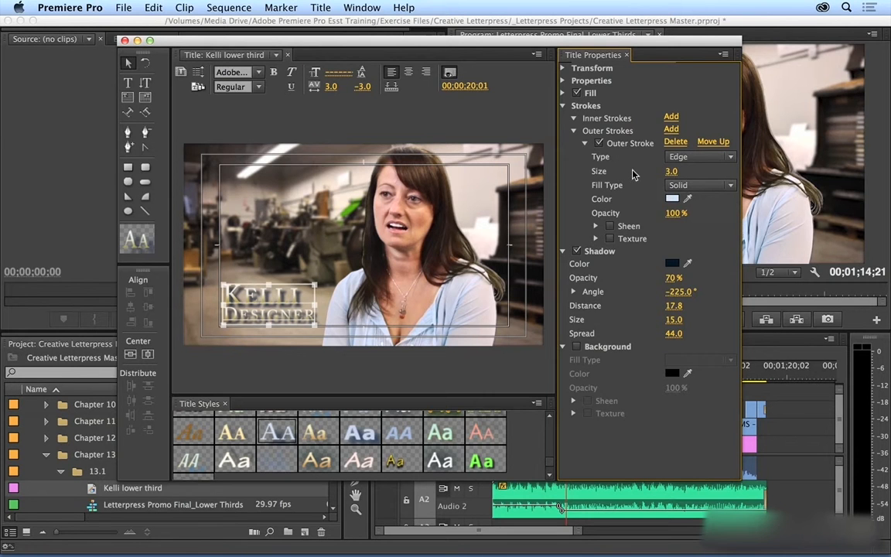
{"action": "left_click", "coordinate": [672, 200]}
{"action": "left_click_drag", "start_coordinate": [306, 144], "coordinate": [295, 137]}
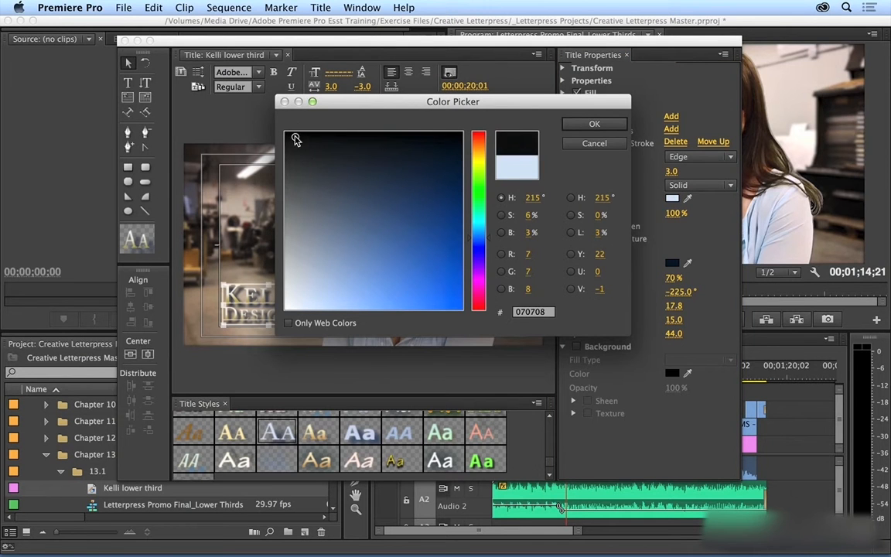
{"action": "left_click", "coordinate": [587, 129]}
{"action": "left_click_drag", "start_coordinate": [672, 172], "coordinate": [680, 172]}
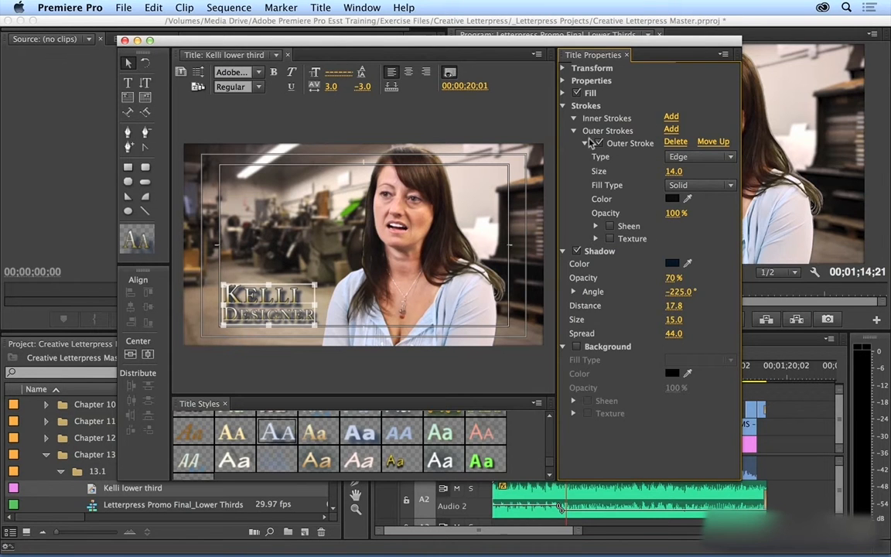
{"action": "left_click", "coordinate": [563, 106]}
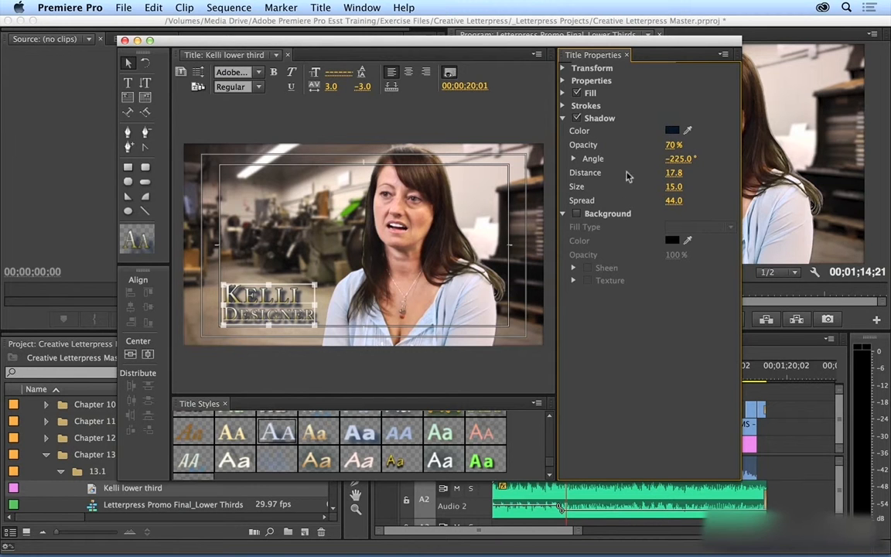
Set the text shadow's distance to 6.8, size to 6.0 and spread to 34.0, and adjust its opacity
{"action": "mouse_move", "coordinate": [672, 185]}
{"action": "left_mouse_down"}
{"action": "mouse_move", "coordinate": [663, 184]}
{"action": "mouse_move", "coordinate": [664, 201]}
{"action": "mouse_move", "coordinate": [675, 172]}
{"action": "mouse_move", "coordinate": [668, 173]}
{"action": "left_mouse_up"}
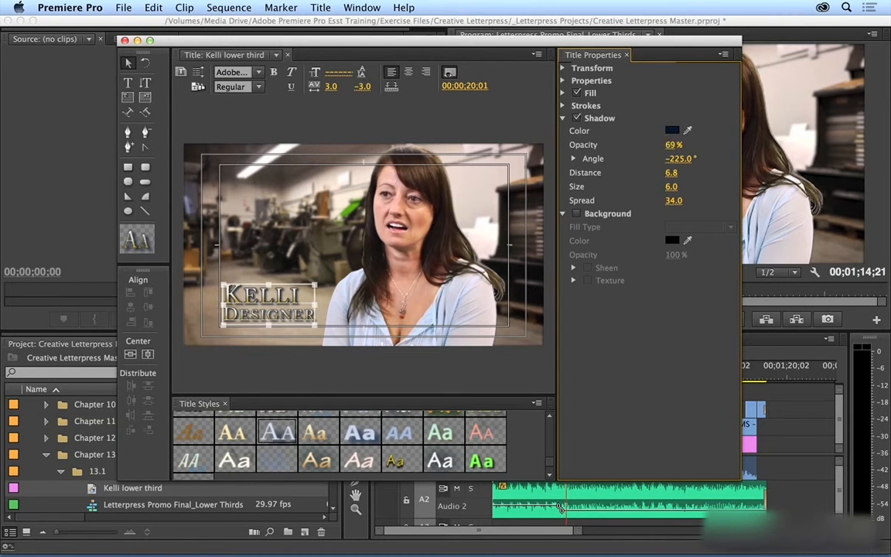
{"action": "left_click_drag", "start_coordinate": [680, 145], "coordinate": [686, 146]}
{"action": "left_click", "coordinate": [562, 118]}
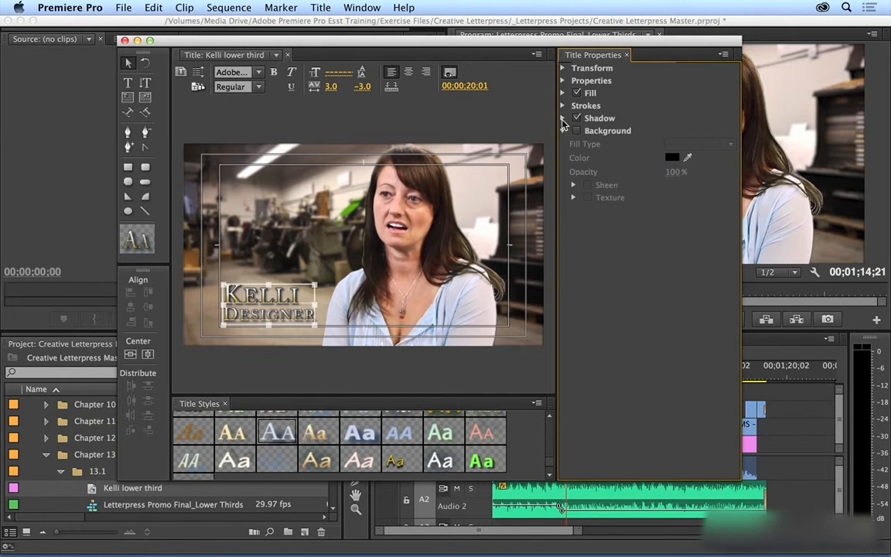
Draw a full-width rectangle across the lower third of the frame and send it to the back behind the text
{"action": "left_click", "coordinate": [277, 226]}
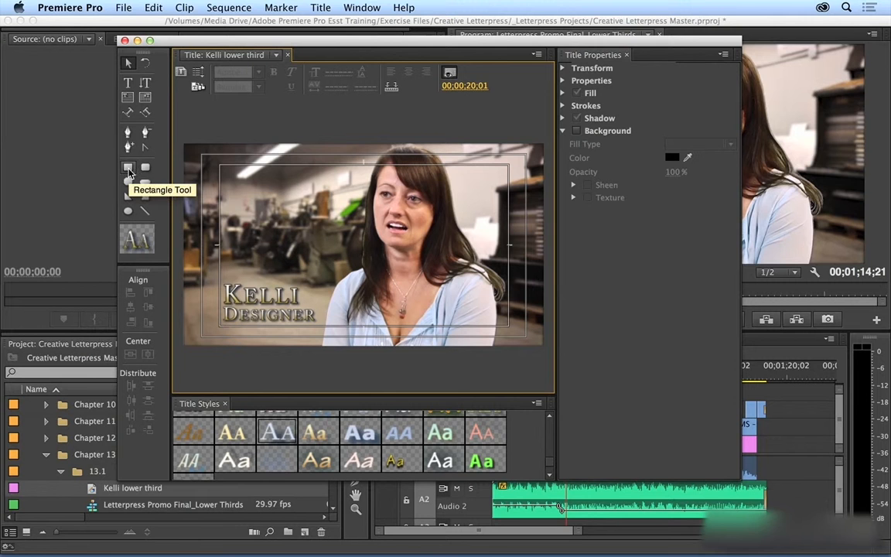
{"action": "left_click", "coordinate": [129, 169]}
{"action": "left_click_drag", "start_coordinate": [180, 270], "coordinate": [541, 338]}
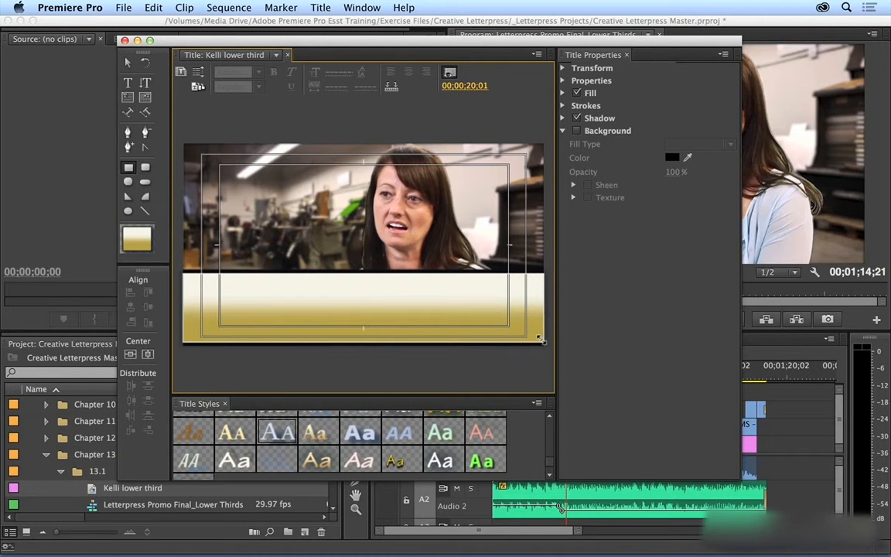
{"action": "left_click_drag", "start_coordinate": [541, 340], "coordinate": [543, 341]}
{"action": "left_click", "coordinate": [322, 7]}
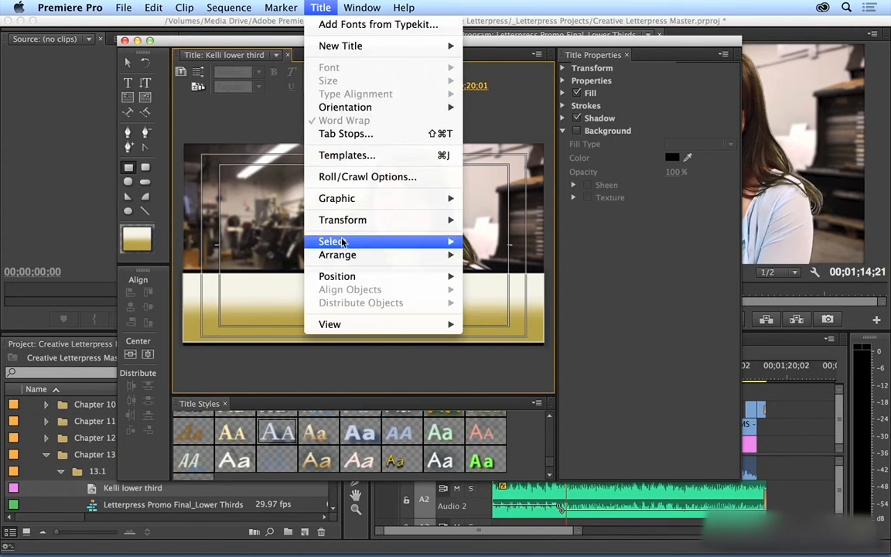
{"action": "mouse_move", "coordinate": [348, 255]}
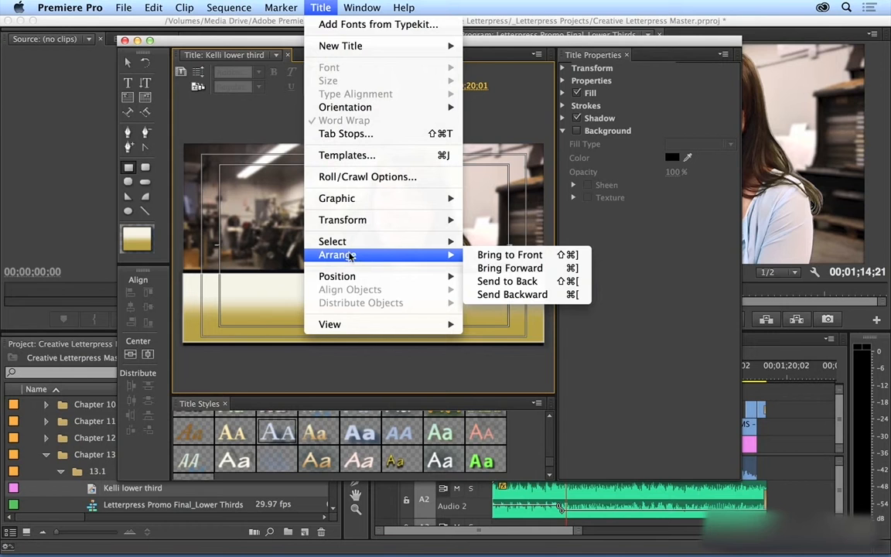
{"action": "left_click", "coordinate": [528, 281]}
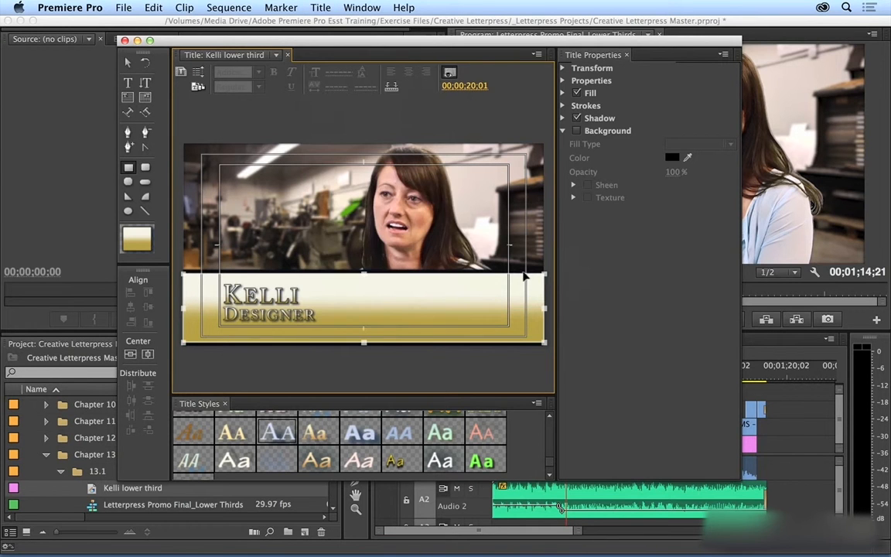
Turn off the rectangle's outer stroke and shadow
{"action": "left_click", "coordinate": [562, 105]}
{"action": "left_click", "coordinate": [574, 131]}
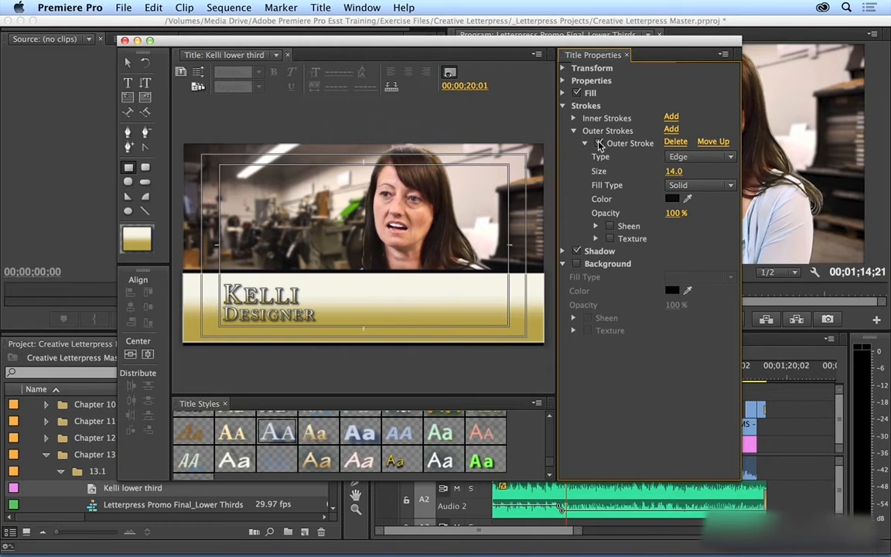
{"action": "left_click", "coordinate": [600, 144]}
{"action": "left_click", "coordinate": [577, 252]}
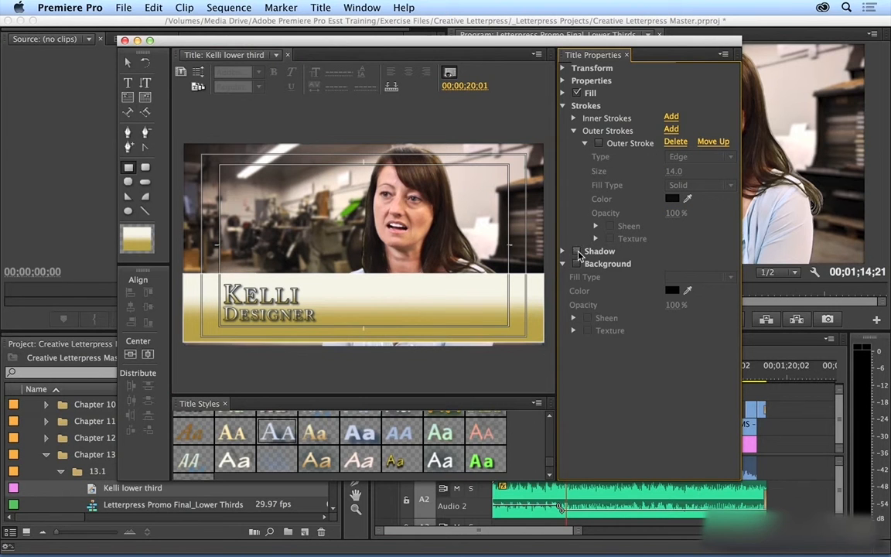
Set the rectangle's gradient stop opacities to 15% for the off-white stop and 45% for the gold stop
{"action": "left_click", "coordinate": [562, 93]}
{"action": "left_click", "coordinate": [321, 293]}
{"action": "left_click", "coordinate": [684, 132]}
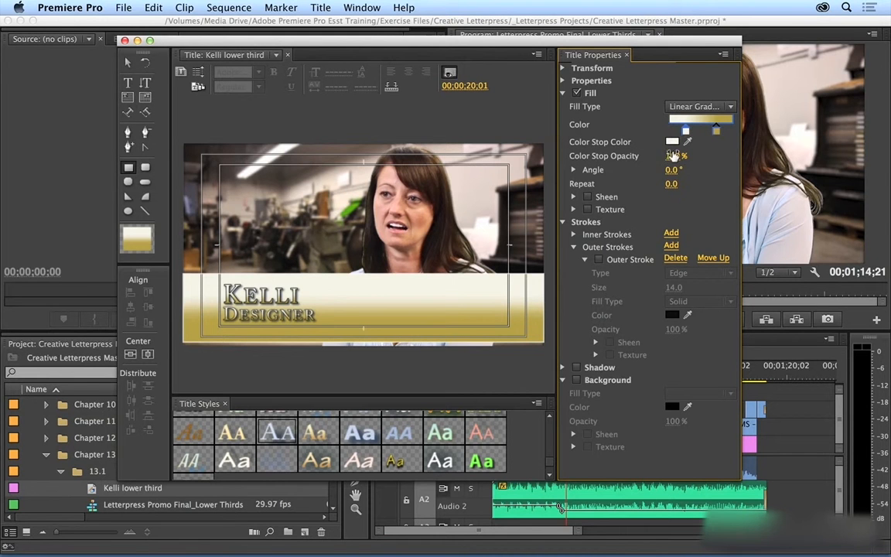
{"action": "left_click_drag", "start_coordinate": [676, 155], "coordinate": [608, 155]}
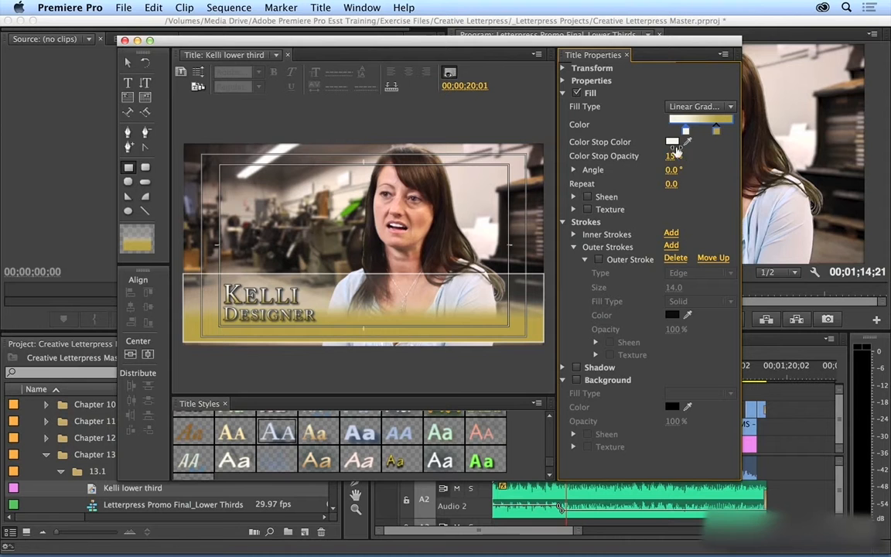
{"action": "left_click", "coordinate": [716, 132]}
{"action": "left_click_drag", "start_coordinate": [675, 156], "coordinate": [644, 155]}
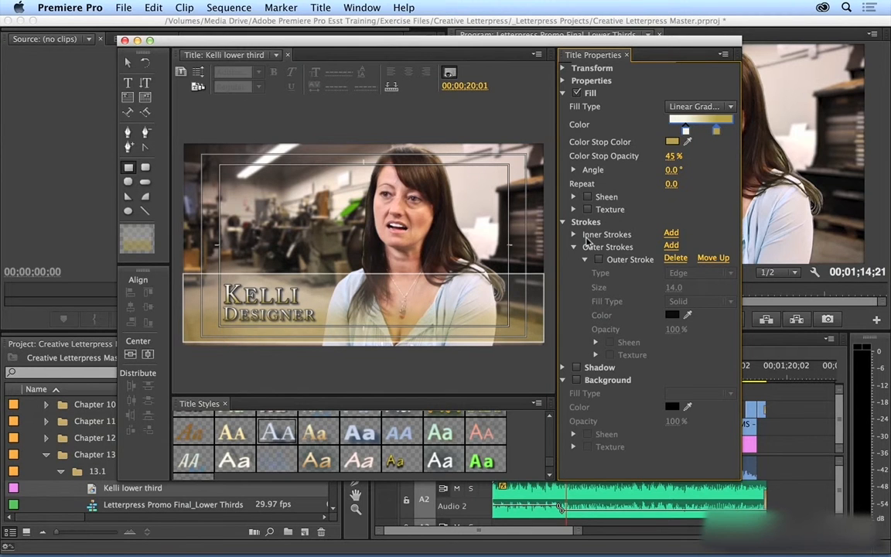
Lower the top edge of the semi-transparent rectangle with the Selection tool to make the bar shorter
{"action": "left_click", "coordinate": [482, 309]}
{"action": "left_click", "coordinate": [126, 64]}
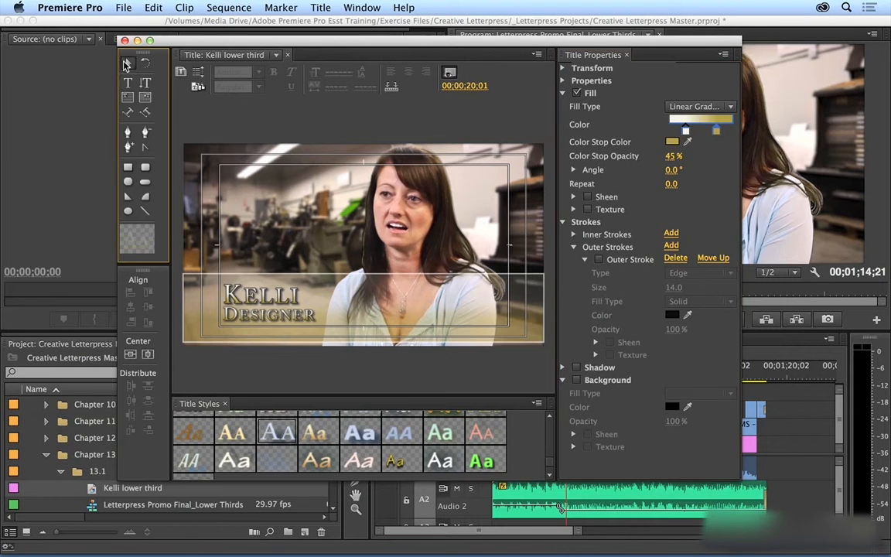
{"action": "left_click", "coordinate": [362, 272]}
{"action": "left_click_drag", "start_coordinate": [361, 272], "coordinate": [342, 279]}
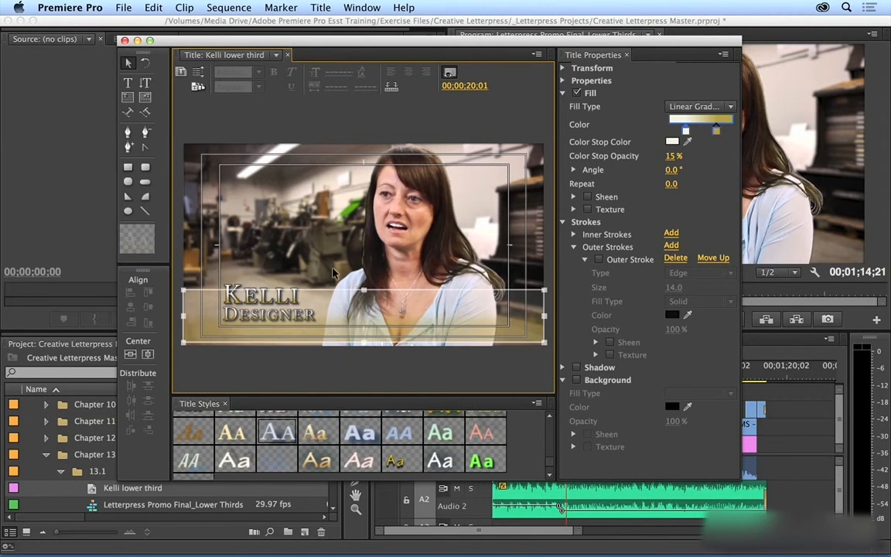
Move the text block into the lower-left corner of the title-safe area and fine-tune the bar's top edge
{"action": "left_click", "coordinate": [246, 299]}
{"action": "left_click_drag", "start_coordinate": [246, 298], "coordinate": [229, 317]}
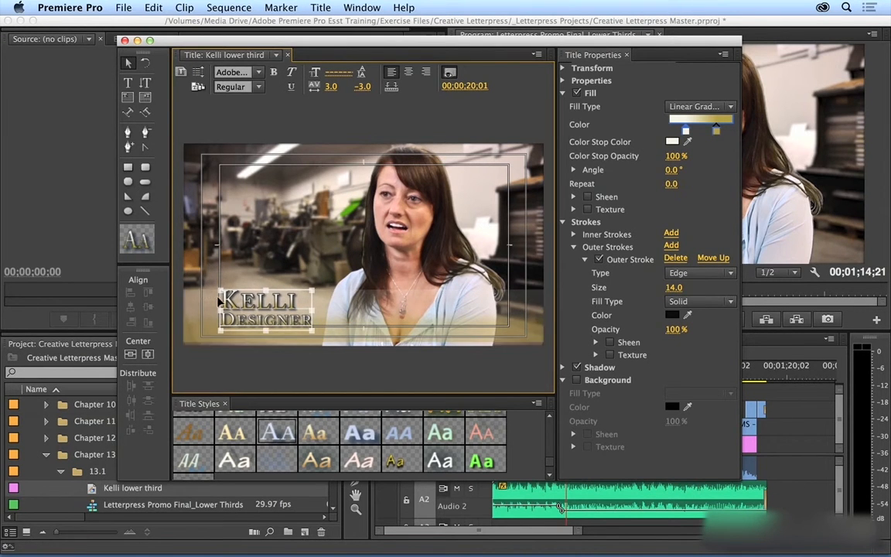
{"action": "left_click", "coordinate": [234, 226]}
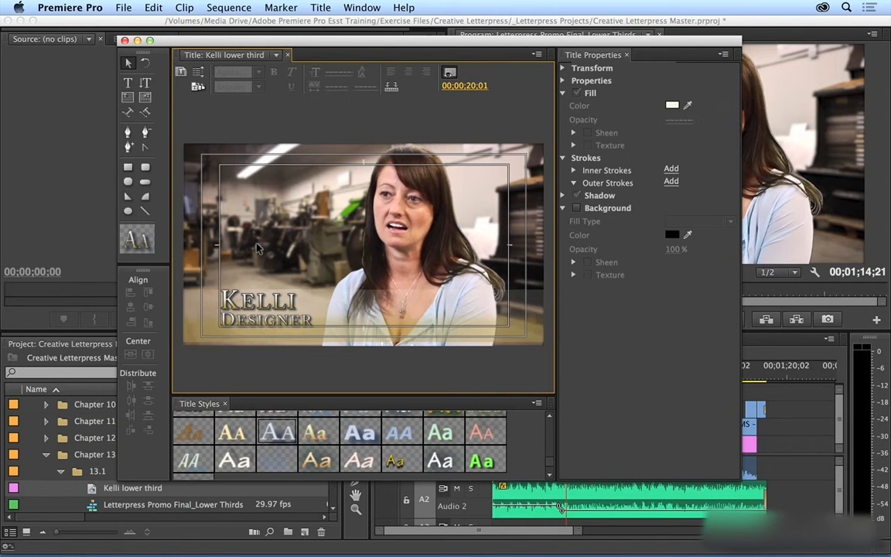
{"action": "left_click", "coordinate": [334, 308]}
{"action": "mouse_move", "coordinate": [358, 287]}
{"action": "left_mouse_down"}
{"action": "mouse_move", "coordinate": [359, 259]}
{"action": "mouse_move", "coordinate": [359, 285]}
{"action": "left_mouse_up"}
{"action": "left_click", "coordinate": [292, 258]}
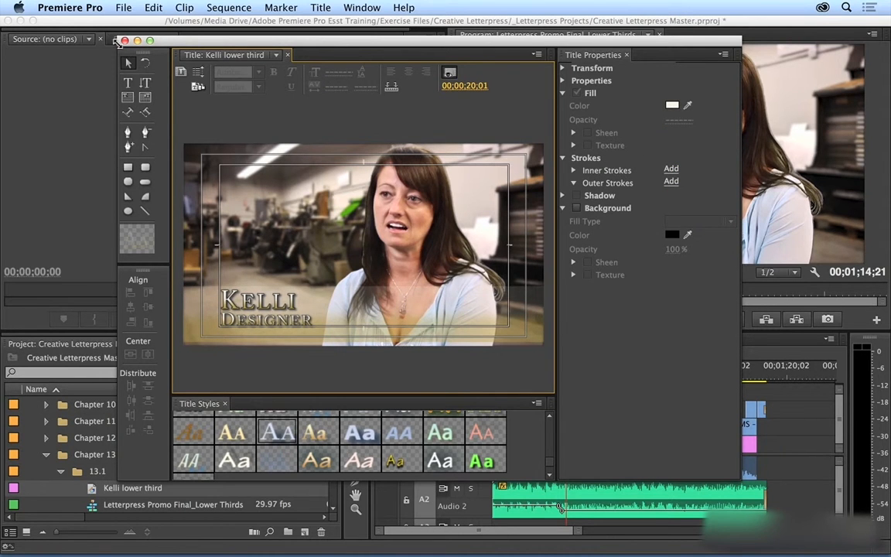
Close the title editor and place the lower-third title on track V4 at 00;00;20;01
{"action": "left_click", "coordinate": [124, 41]}
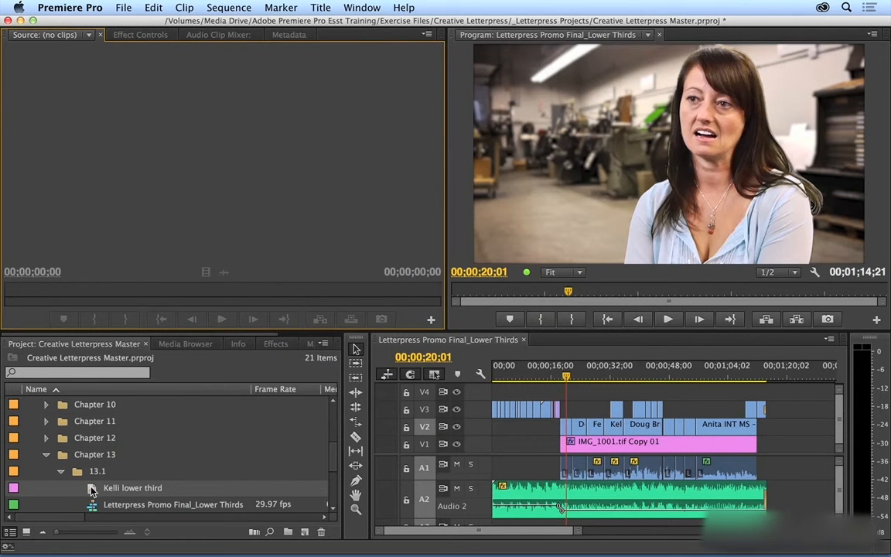
{"action": "left_click_drag", "start_coordinate": [91, 490], "coordinate": [565, 390]}
{"action": "key", "text": "equal"}
{"action": "key", "text": "equal"}
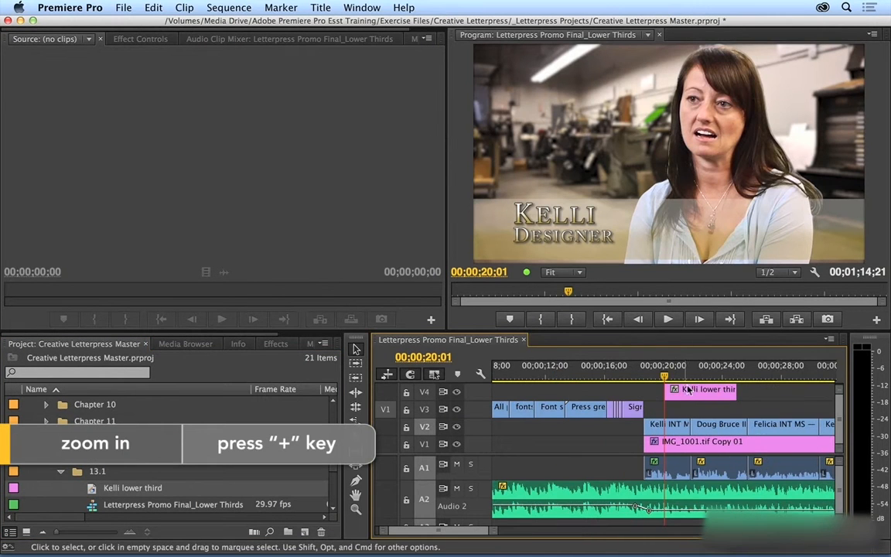
Start the title clip at about 00;00;19;10, trim it to just over one second, and play that section
{"action": "mouse_move", "coordinate": [665, 391]}
{"action": "left_mouse_down"}
{"action": "mouse_move", "coordinate": [686, 391]}
{"action": "mouse_move", "coordinate": [659, 392]}
{"action": "left_mouse_up"}
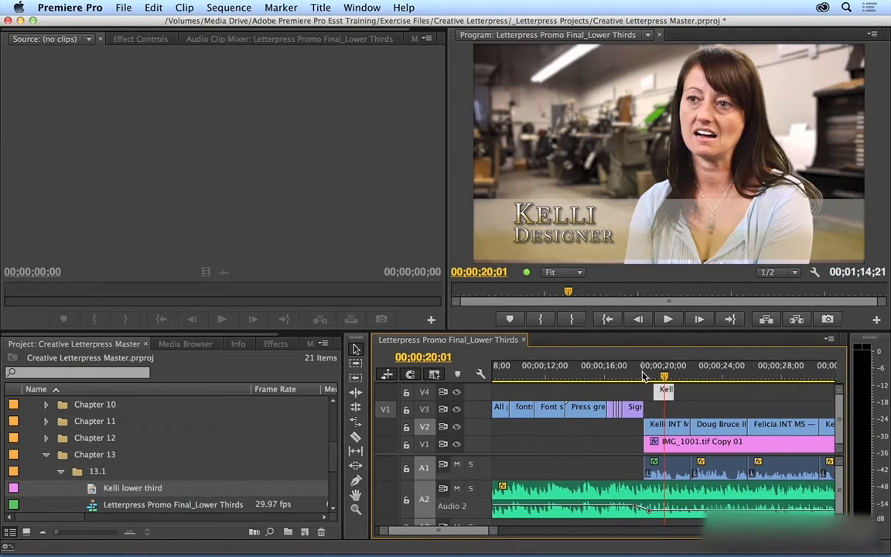
{"action": "left_click", "coordinate": [639, 375]}
{"action": "key", "text": "space"}
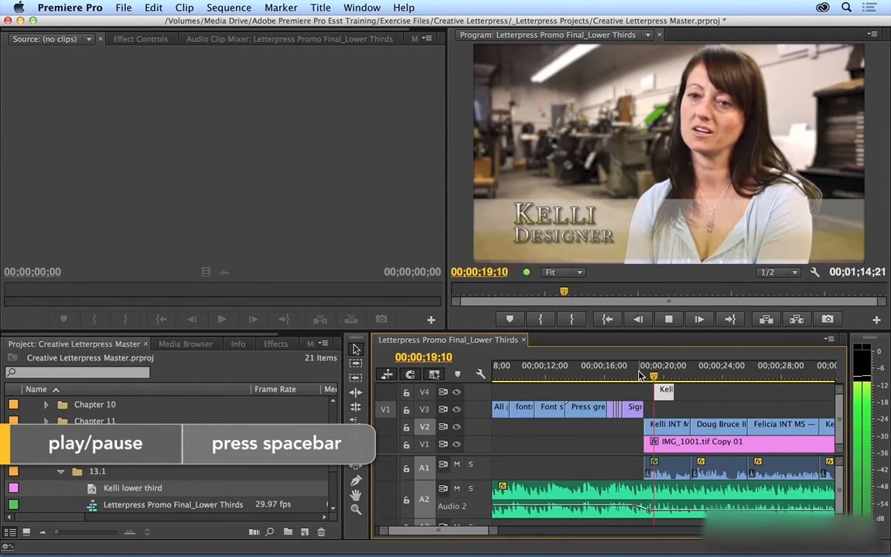
{"action": "key", "text": "space"}
Extend the title clip's end to make it about two seconds long and play the section again
{"action": "left_click_drag", "start_coordinate": [665, 390], "coordinate": [676, 392]}
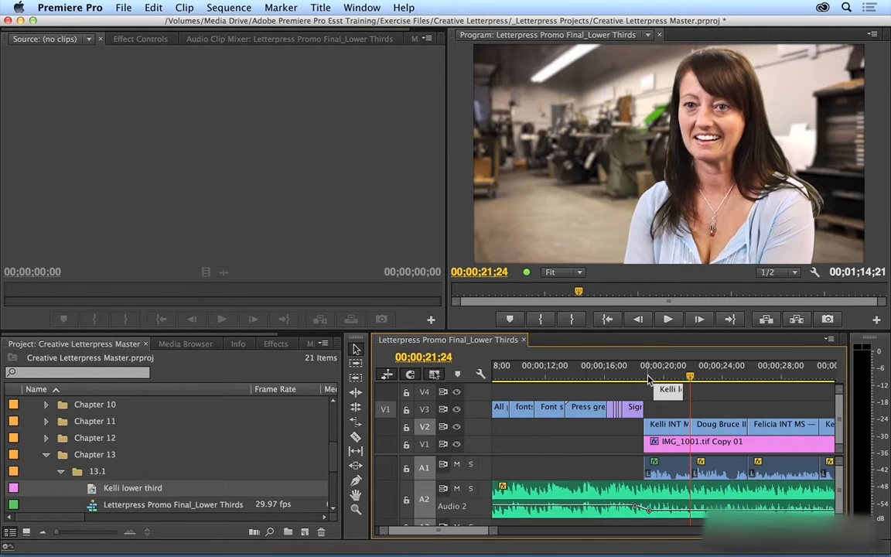
{"action": "left_click", "coordinate": [648, 379]}
{"action": "key", "text": "space"}
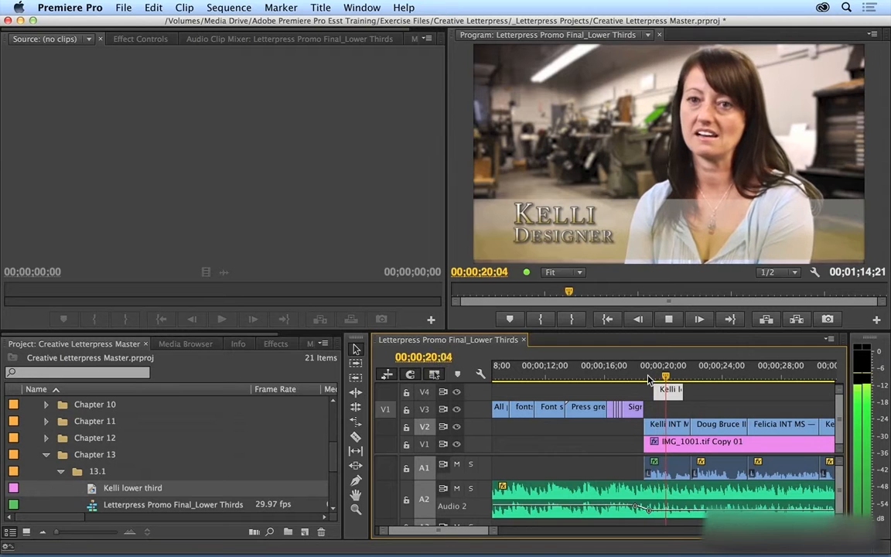
{"action": "key", "text": "space"}
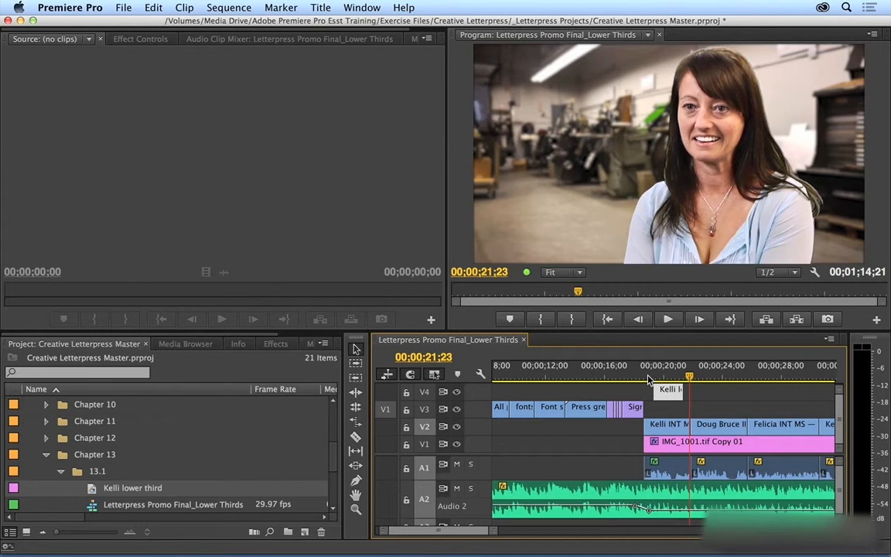
{"action": "left_click", "coordinate": [648, 379]}
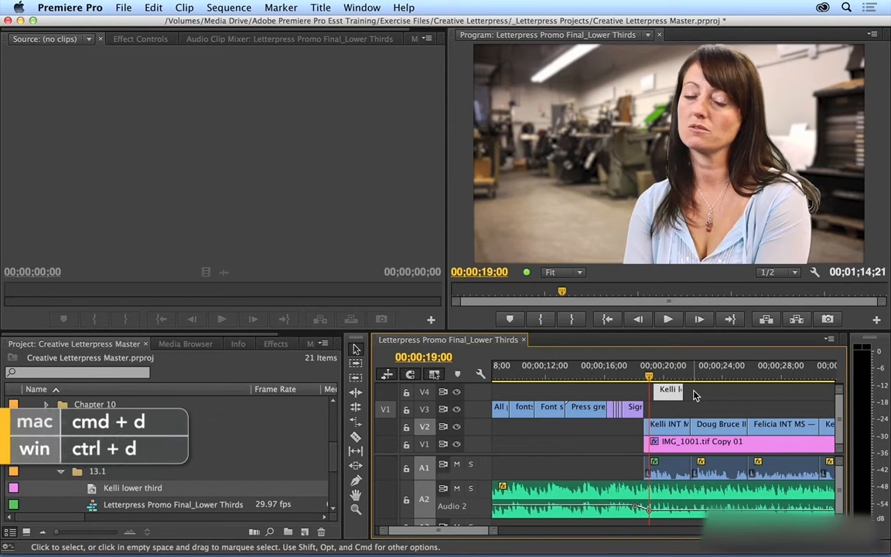
Apply the default Cross Dissolve to both ends of the title clip and shorten each dissolve to about 8 frames
{"action": "key", "text": "super+d"}
{"action": "scroll", "coordinate": [692, 393], "scroll_direction": "up", "scroll_amount": 3}
{"action": "scroll", "coordinate": [685, 392], "scroll_direction": "up", "scroll_amount": 3}
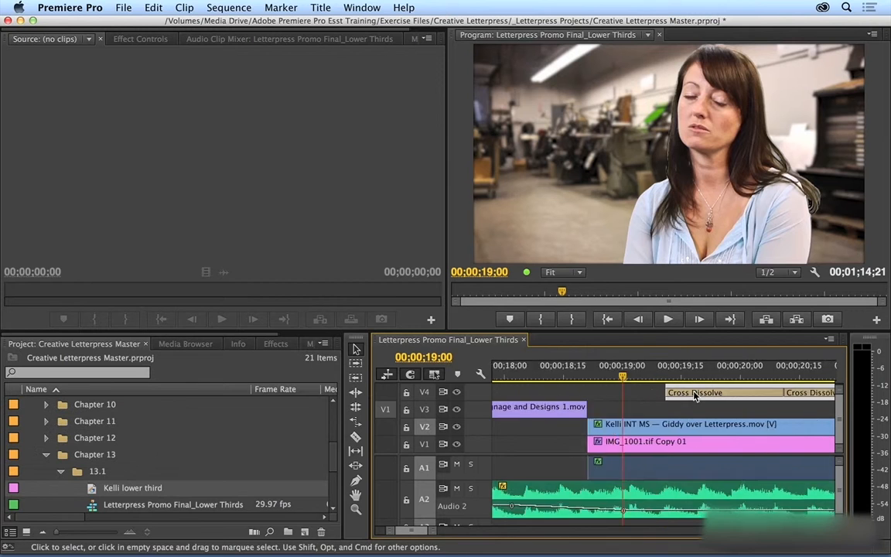
{"action": "scroll", "coordinate": [684, 393], "scroll_direction": "up", "scroll_amount": 2}
{"action": "left_click_drag", "start_coordinate": [633, 392], "coordinate": [550, 392]}
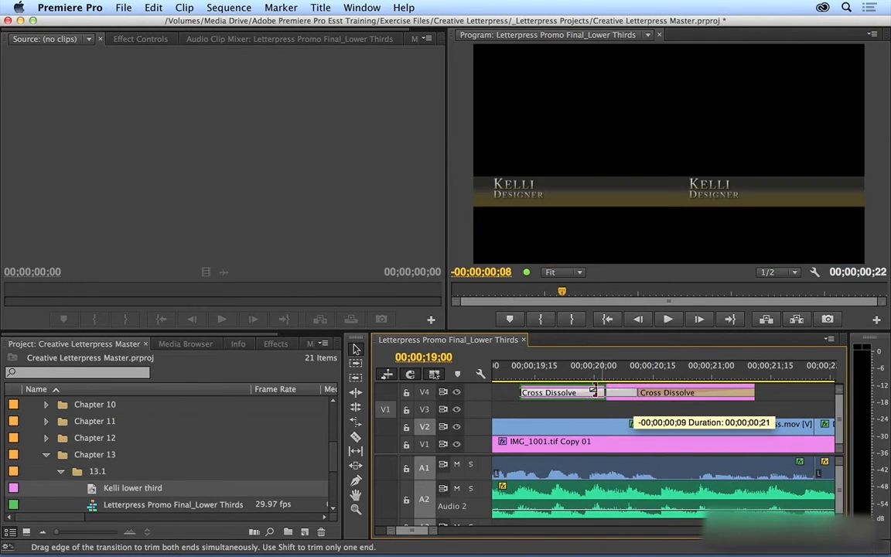
{"action": "left_click_drag", "start_coordinate": [638, 392], "coordinate": [727, 390]}
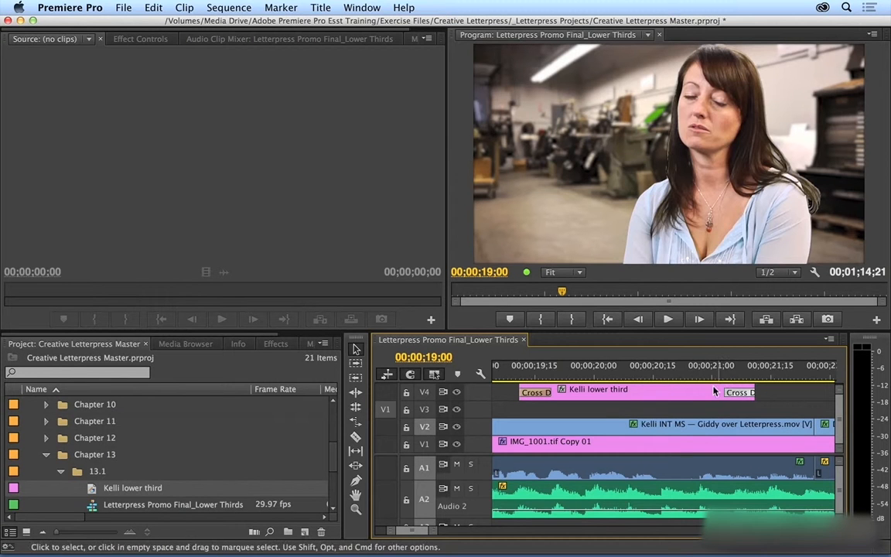
Check the default transition durations in the General preferences and play the title clip with its dissolves
{"action": "left_click", "coordinate": [70, 7]}
{"action": "mouse_move", "coordinate": [67, 45]}
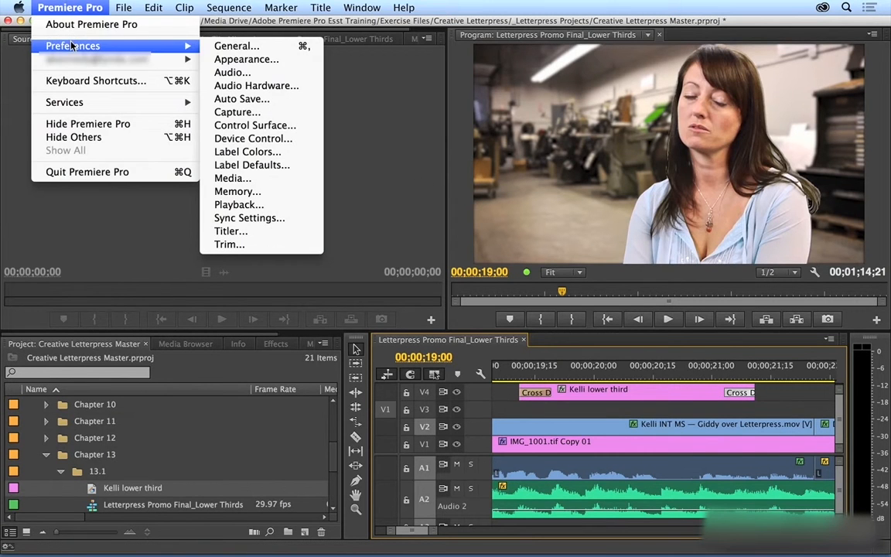
{"action": "left_click", "coordinate": [236, 46]}
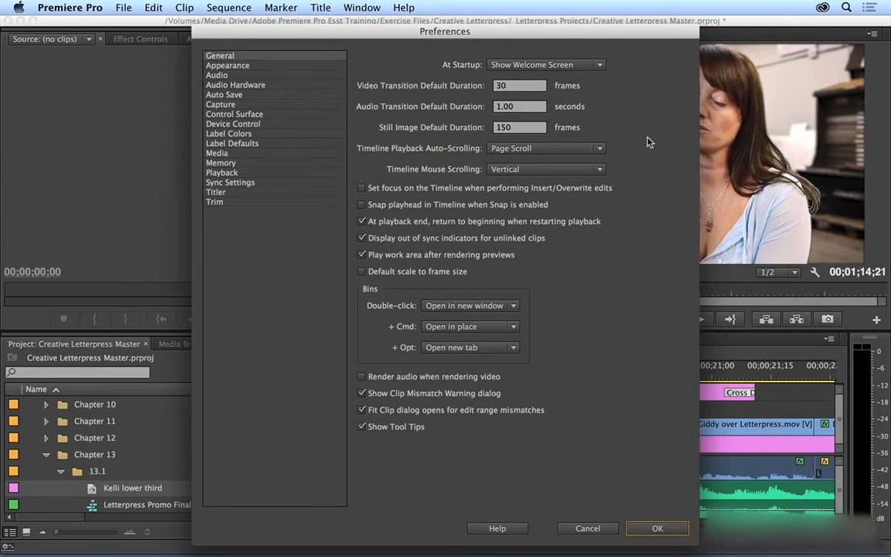
{"action": "left_click", "coordinate": [653, 528]}
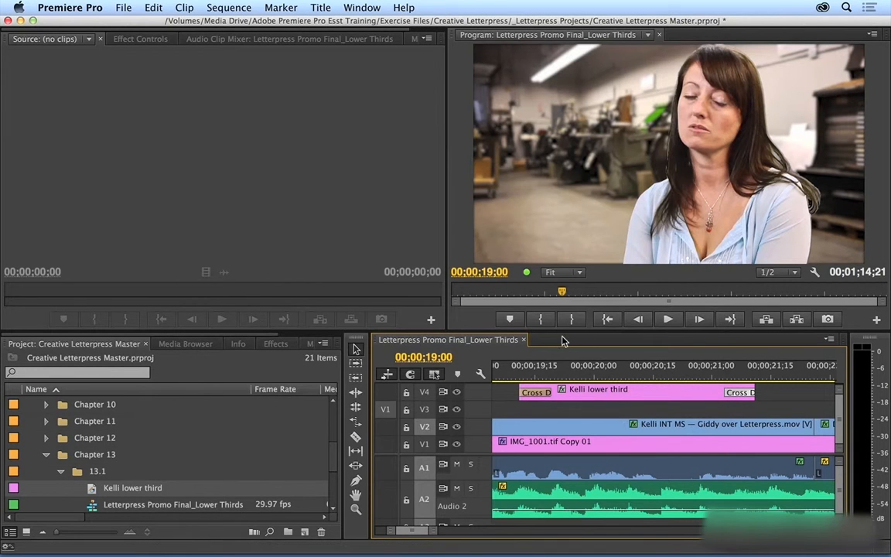
{"action": "key", "text": "space"}
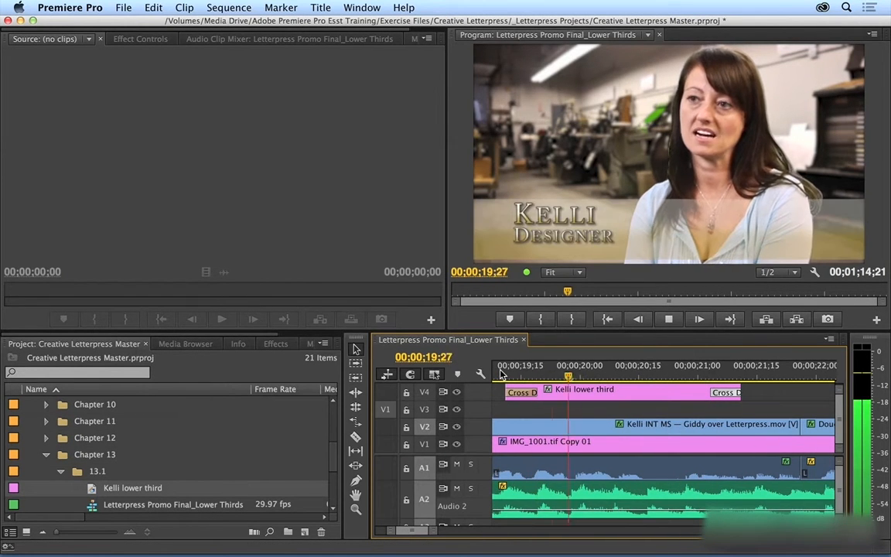
{"action": "key", "text": "space"}
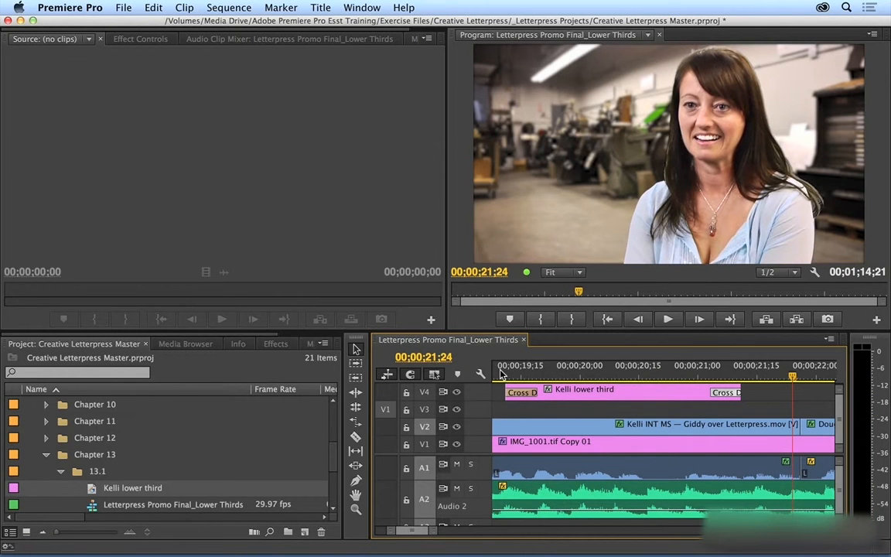
Duplicate the lower-third title twice on track V4, placing the copies over the second and third interview clips
{"action": "key", "text": "minus"}
{"action": "key", "text": "minus"}
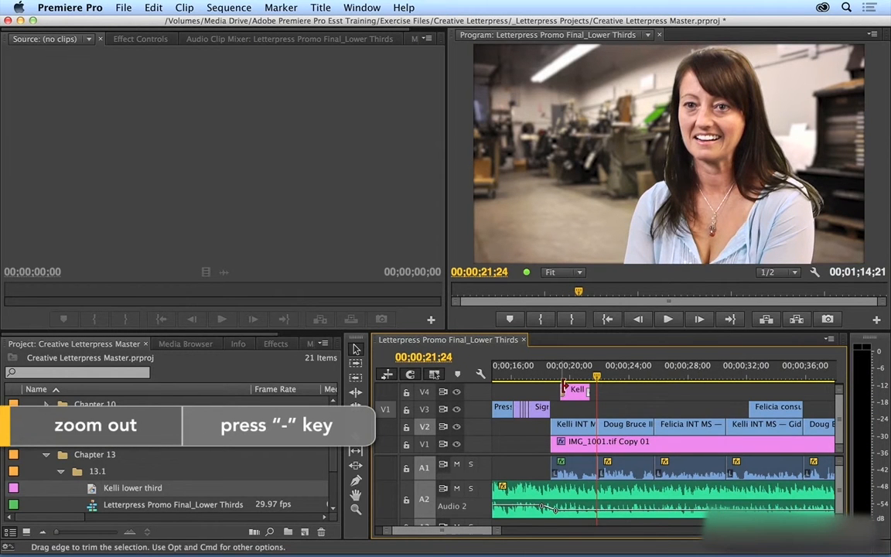
{"action": "left_click_drag", "start_coordinate": [573, 393], "coordinate": [687, 389]}
Open the first title copy at 00;00;23;15 and replace its name line with the second interviewee's first name
{"action": "left_click", "coordinate": [622, 378]}
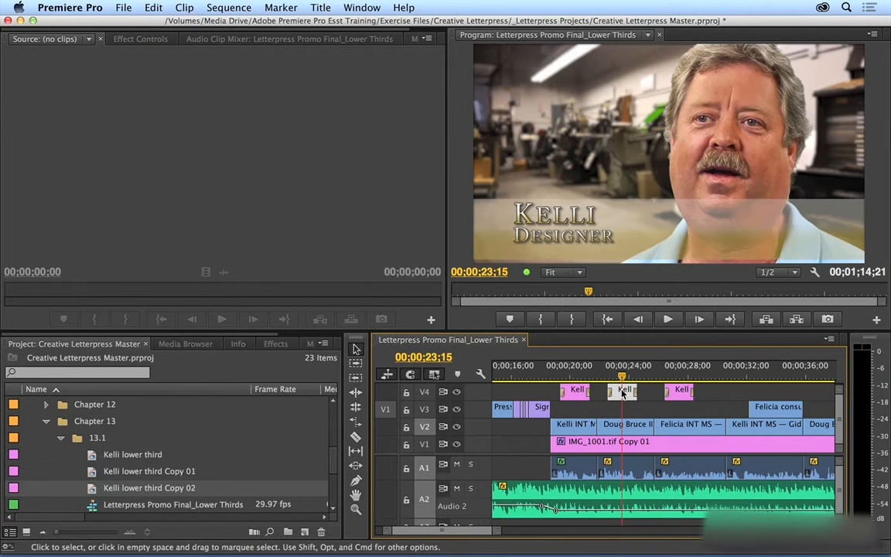
{"action": "double_click", "coordinate": [623, 392]}
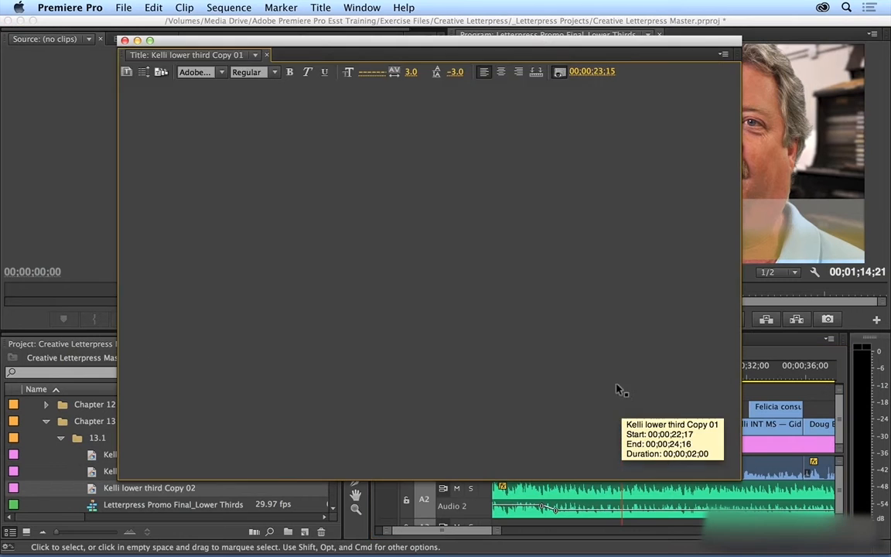
{"action": "double_click", "coordinate": [241, 293]}
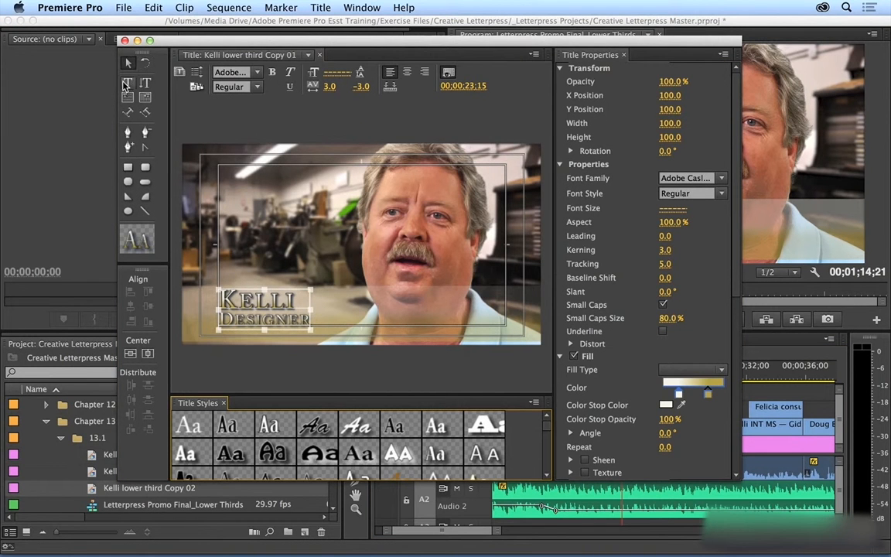
{"action": "double_click", "coordinate": [262, 295]}
{"action": "type", "text": "Doug"}
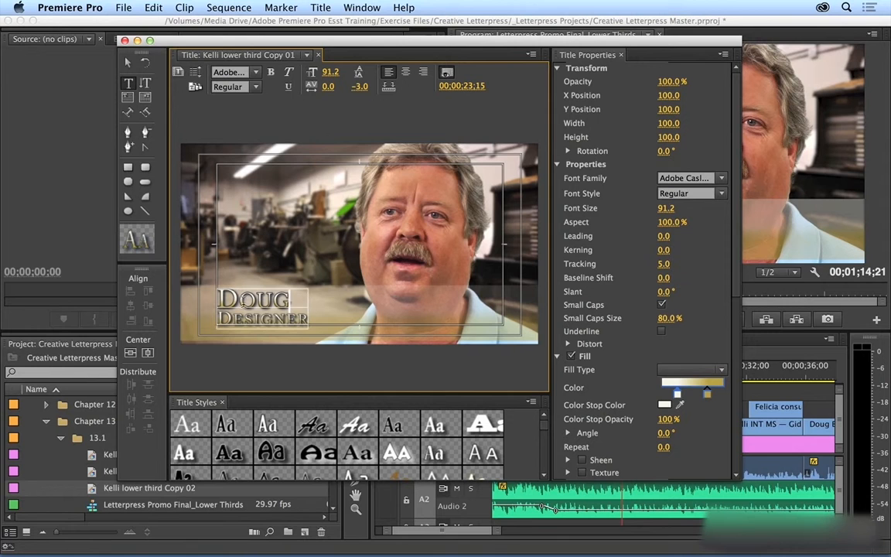
Replace the job title line with "Printer" and set its font size to 61.2
{"action": "double_click", "coordinate": [255, 317]}
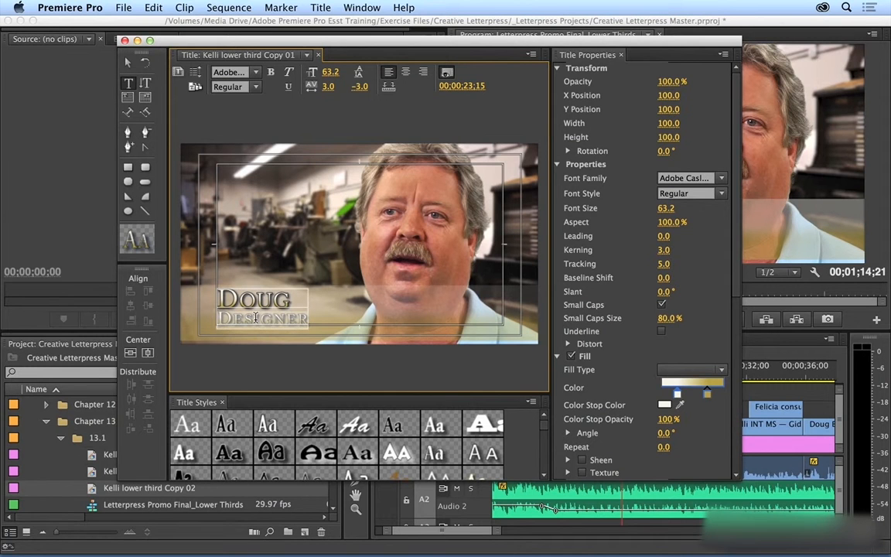
{"action": "type", "text": "Printer"}
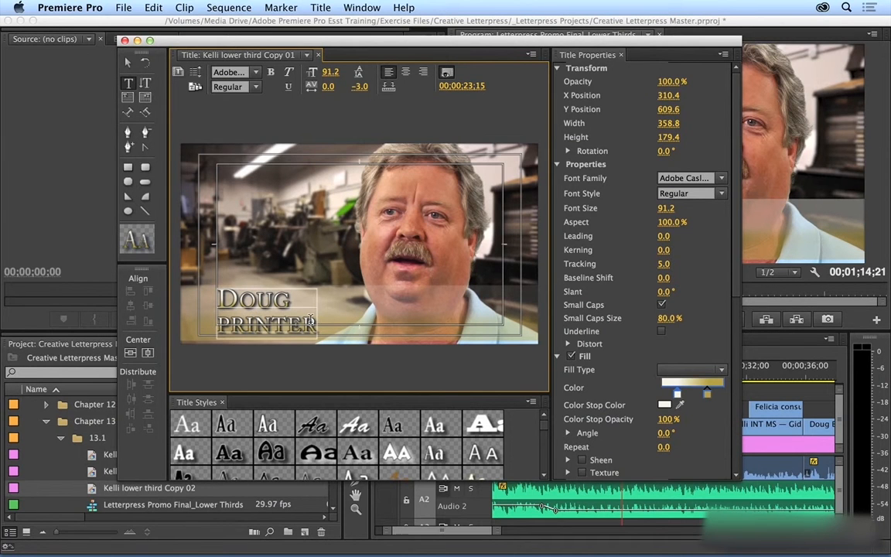
{"action": "left_click_drag", "start_coordinate": [309, 321], "coordinate": [189, 293]}
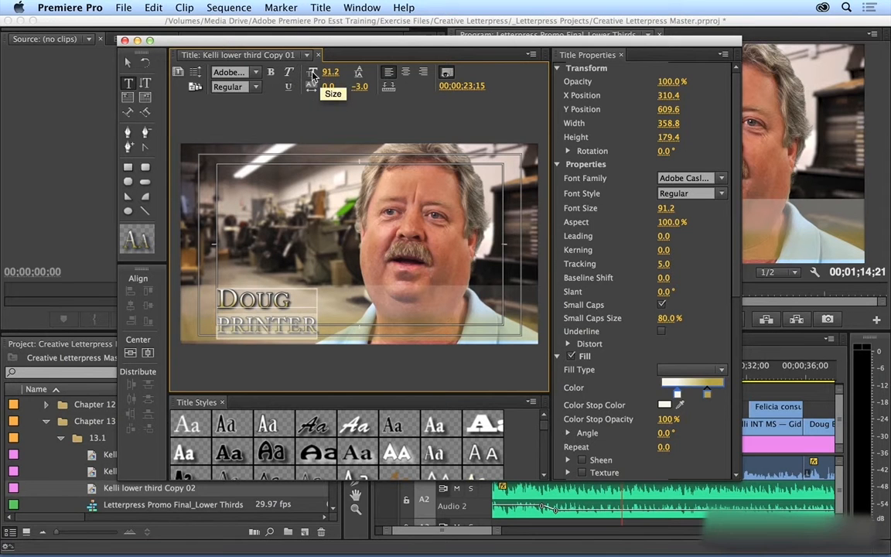
{"action": "mouse_move", "coordinate": [312, 74]}
{"action": "left_mouse_down"}
{"action": "mouse_move", "coordinate": [288, 73]}
{"action": "mouse_move", "coordinate": [310, 72]}
{"action": "left_mouse_up"}
{"action": "left_click", "coordinate": [221, 318]}
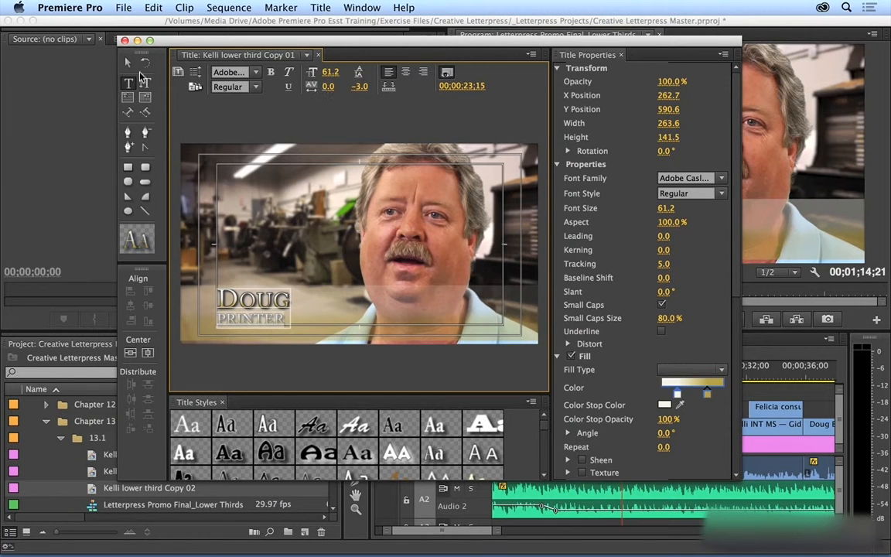